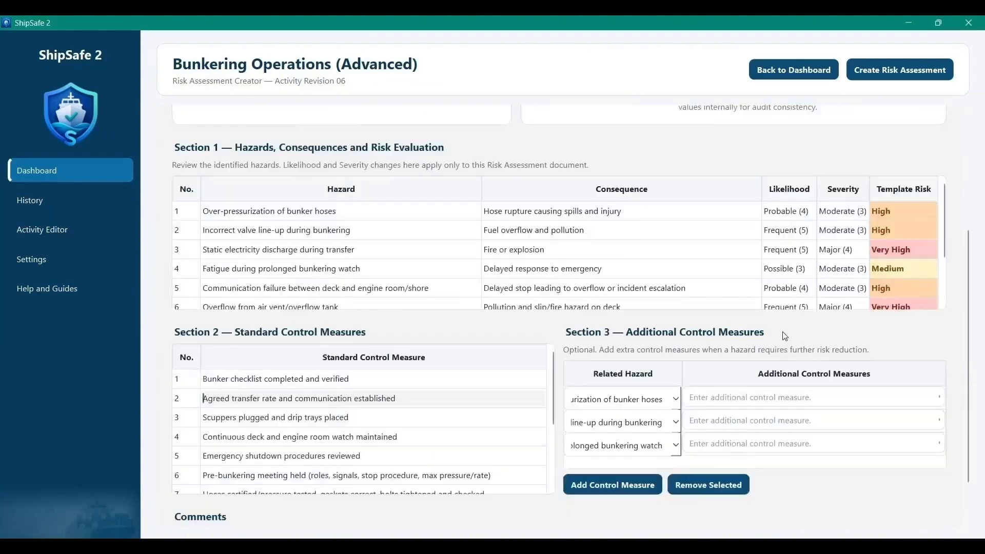
Step: Enter "Agreed transfer rate and communication established" as the additional control measure for the bunker hose over-pressurization hazard
scroll(549, 390, "down", 1)
left_click_drag(550, 402, 559, 438)
scroll(551, 448, "down", 1)
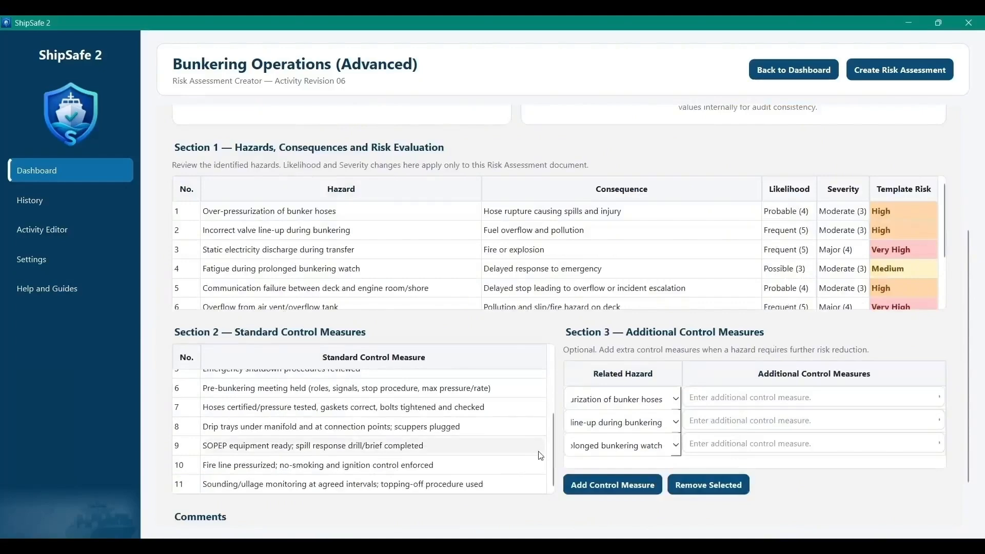
scroll(536, 458, "up", 2)
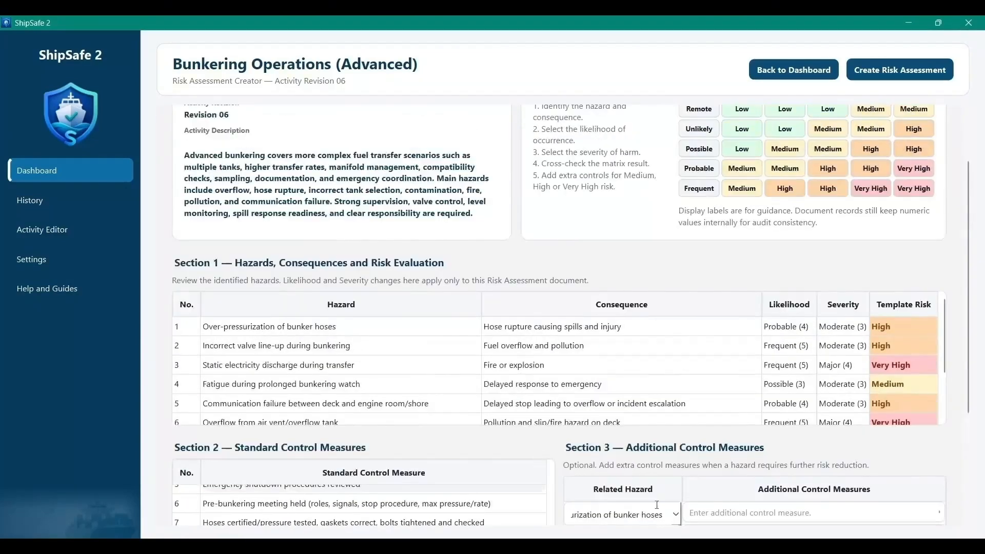
left_click_drag(941, 324, 943, 368)
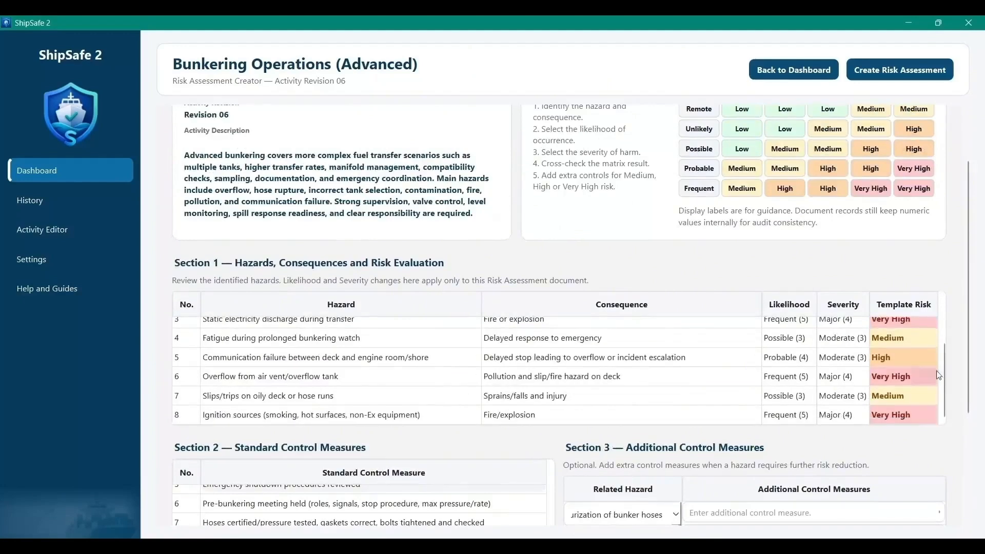
scroll(923, 370, "down", 3)
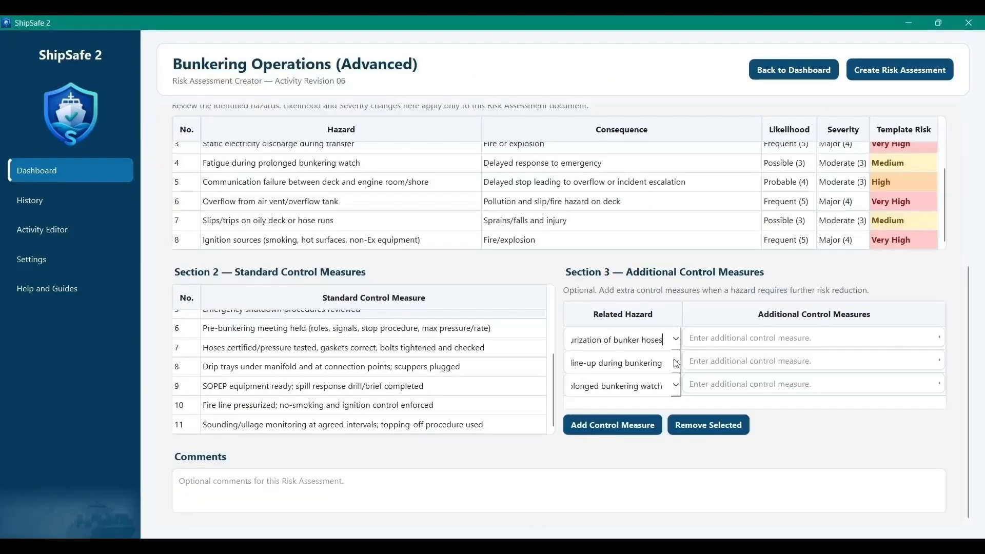
left_click(674, 362)
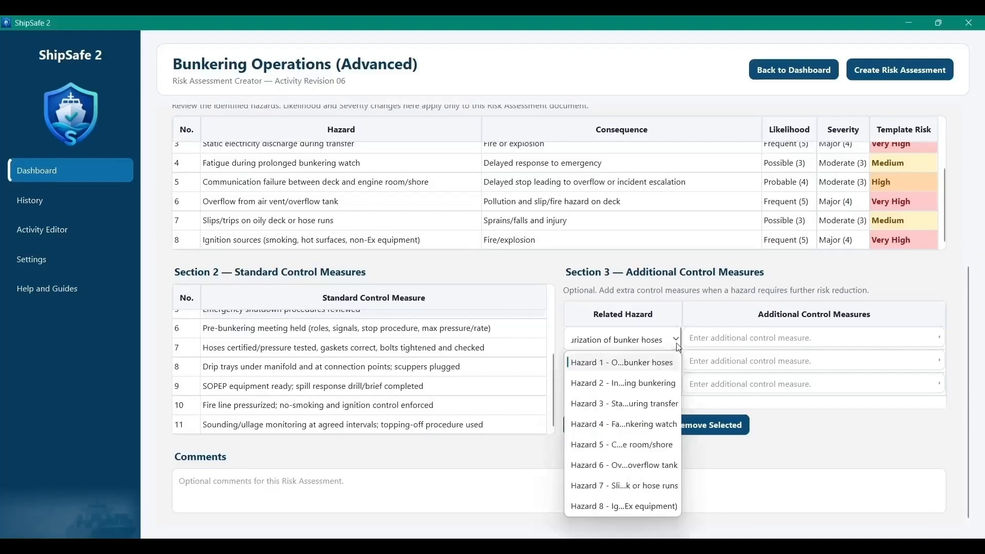
left_click(681, 347)
type("Agreed transfer rat")
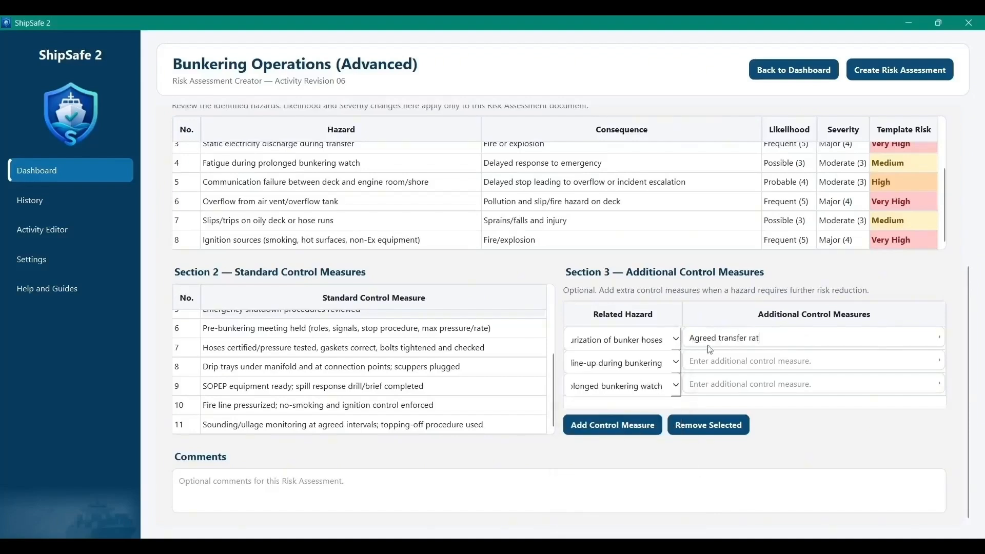
type("e and communication established")
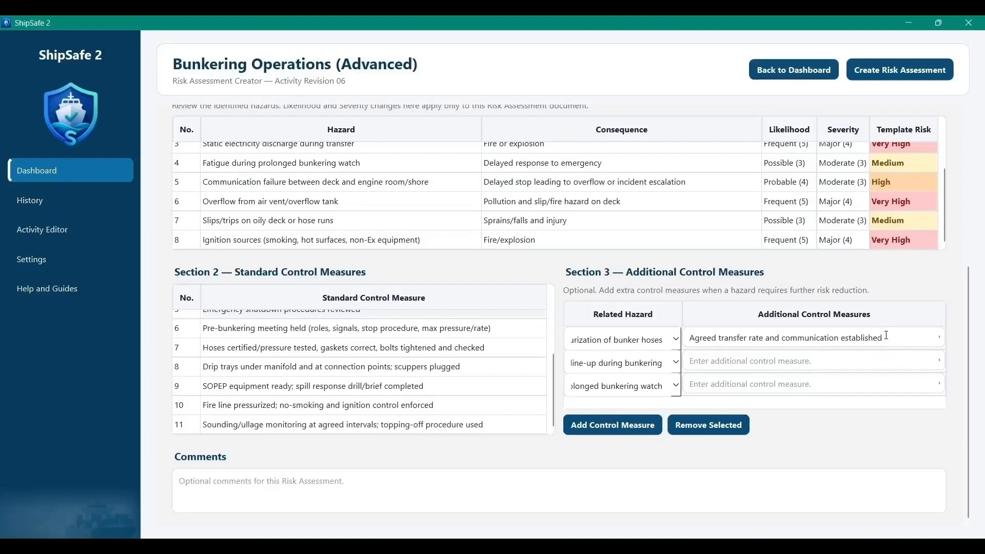
Step: Enter "Scuppers plugged and drip trays placed" for the valve line-up hazard and "Continuous deck and engine room watch maintained" for the fatigue hazard
left_click(676, 363)
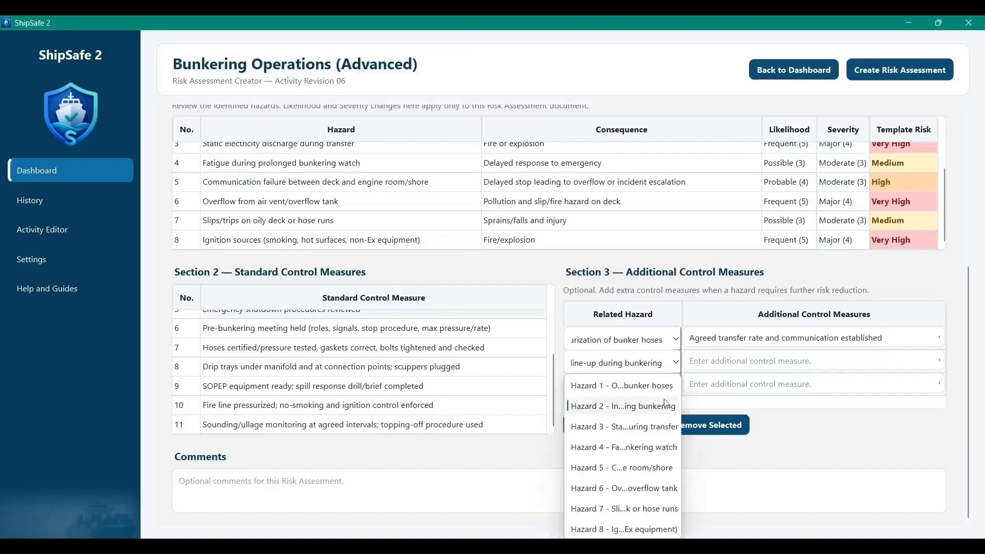
left_click(678, 368)
left_click(684, 368)
type("Scuppers plugged and drip tr")
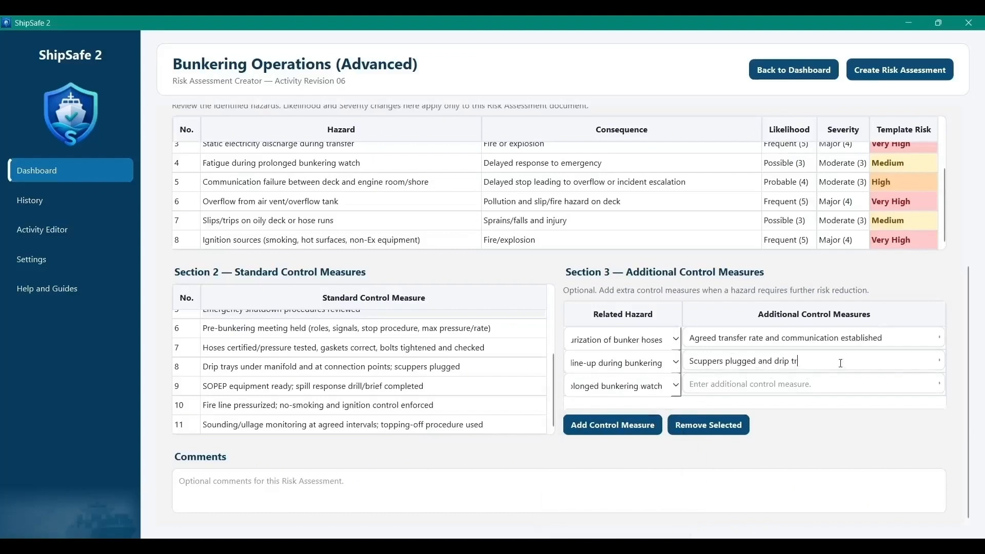
type("ays placeContinuous deck and engine room watch maintained")
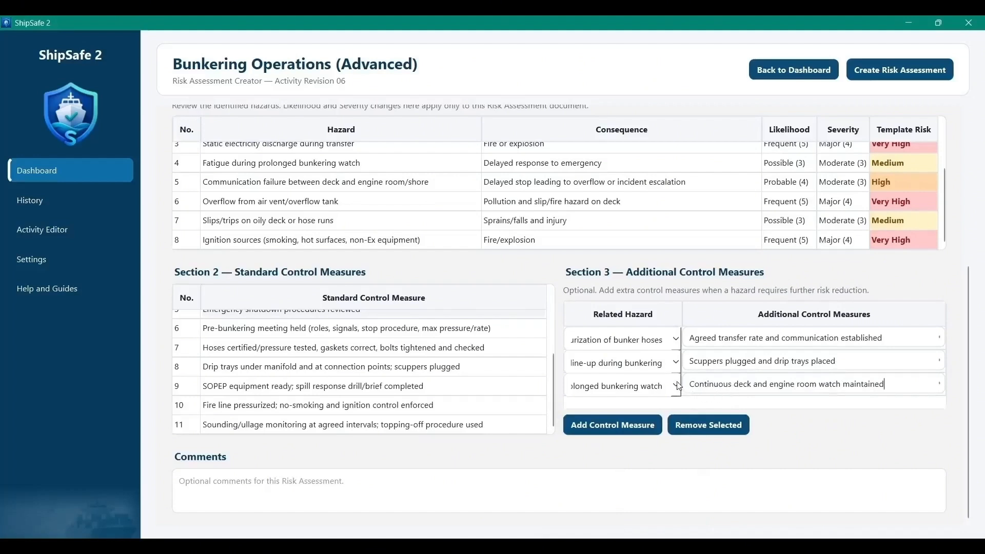
Step: Enter the comment "Pre-bunkering safety checks completed. Communication established with bunker station. Spill prevention measures verified and continuous watch maintained during fuel transfer."
left_click(777, 495)
type("Pre-bunkering safety checks completed. Communication established with bunker station. Spill prevention measures verified and continuous watch maintained ")
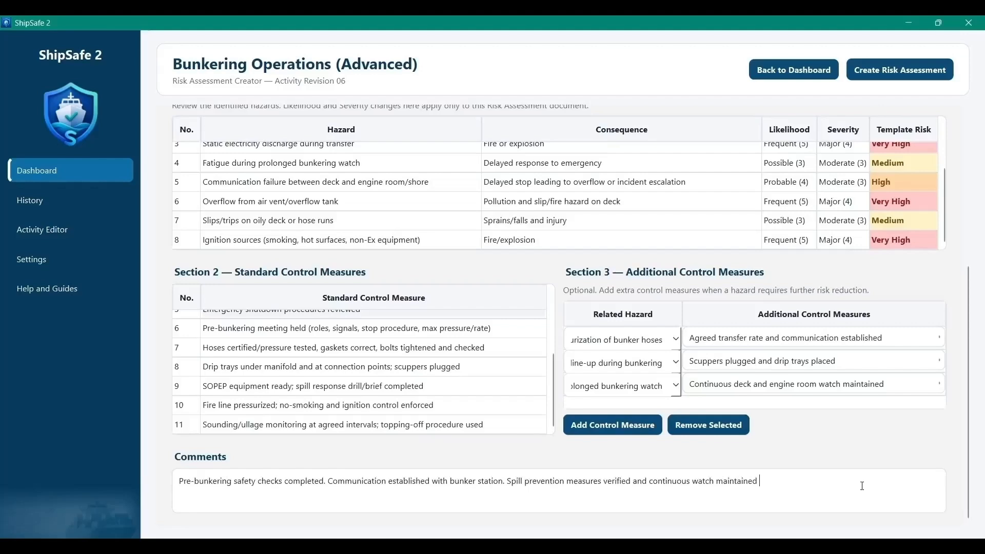
type("during fuel transfer.")
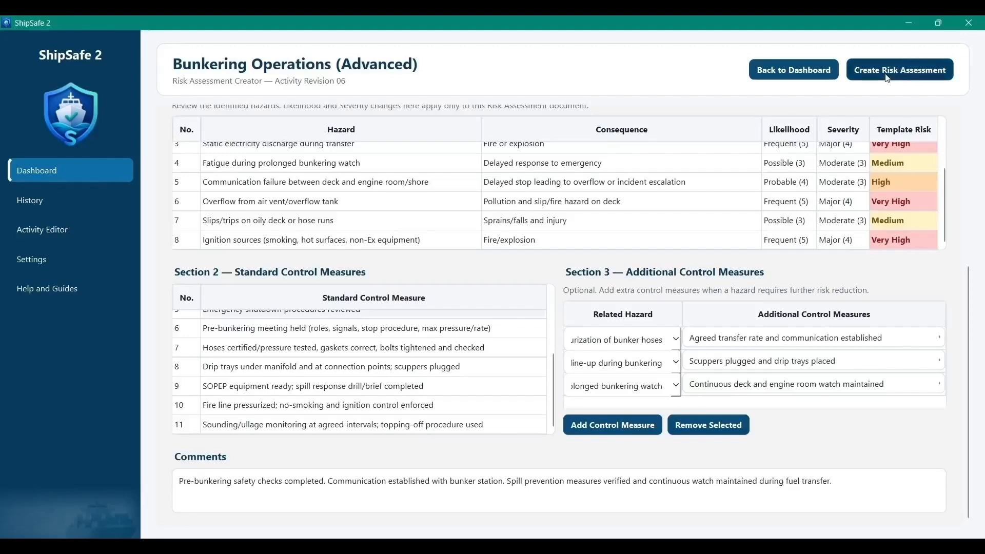
Step: Issue the Bunkering Operations (Advanced) risk assessment and open the generated document to read its hazards and control measures
left_click(887, 77)
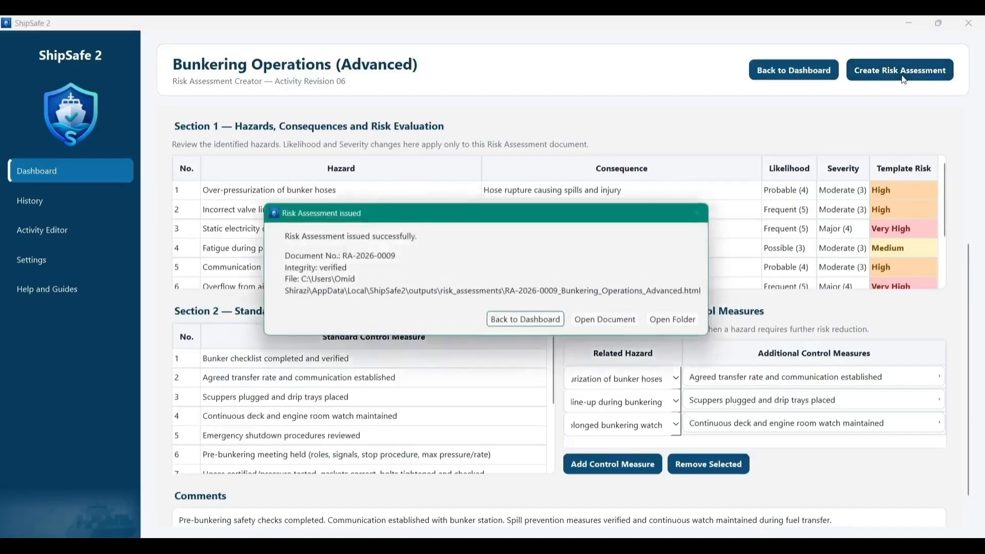
left_click(599, 326)
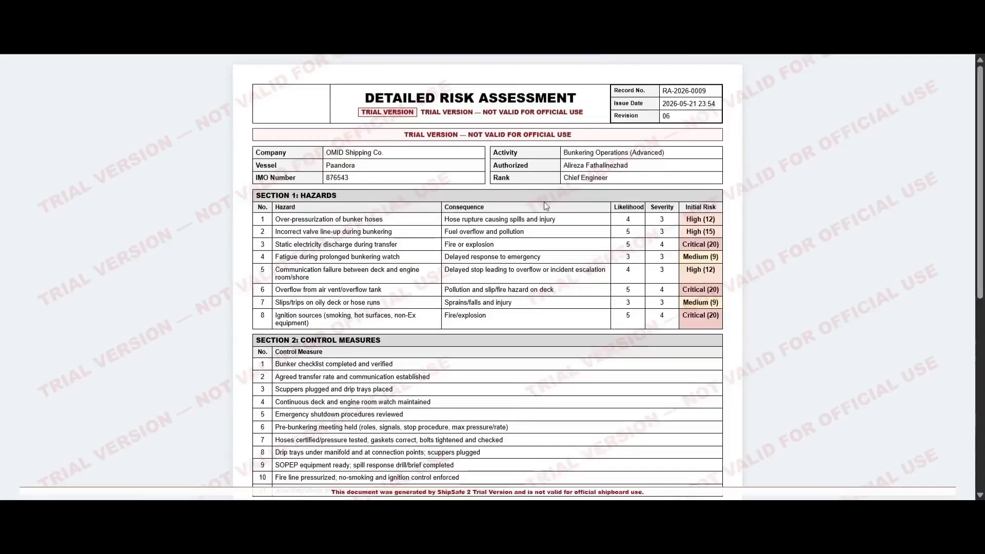
scroll(388, 333, "down", 5)
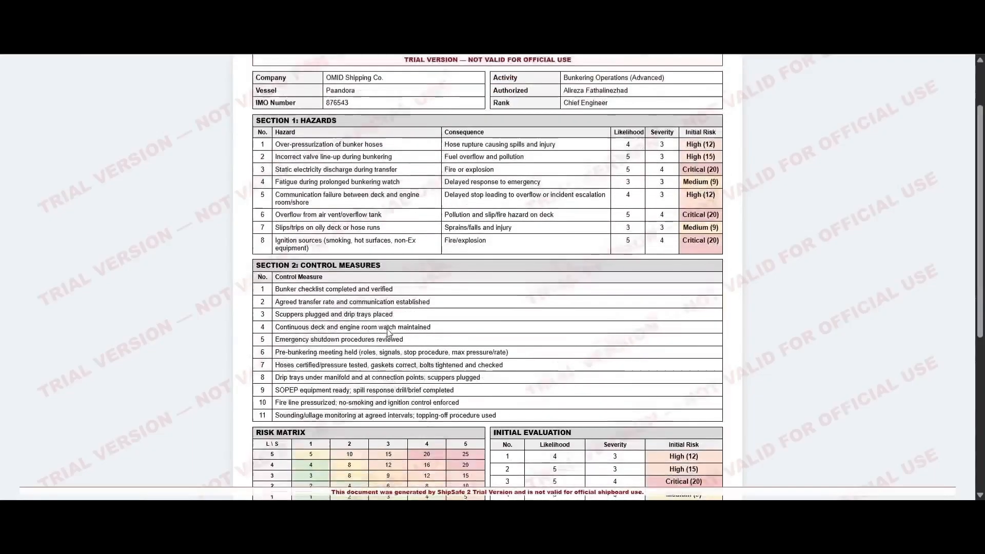
scroll(388, 333, "down", 2)
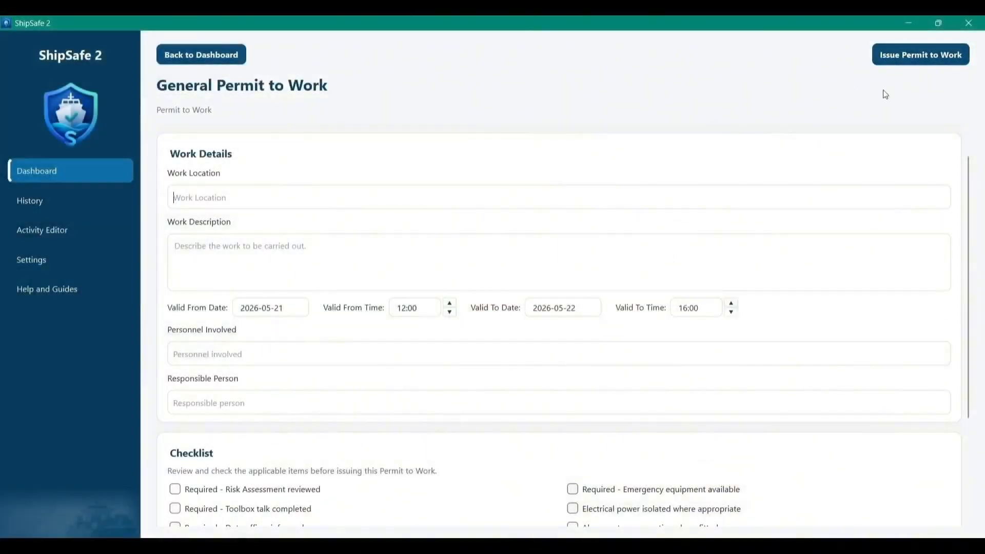
Step: Set the work location to "Engine Room Workshop Area" and describe inspection and replacement of the damaged steam line support bracket, with fabrication adjustment and alignment check
type("Engine Room Workshop Area")
left_click(391, 240)
type("Inspection and replacement of damaged steam line support bracket in engine room workshop area. Routine maintenance work involving removal of damaged support bracket, fabrication adjustment, alignment check, and installation of replacement bracket.")
Step: Enter "2nd Engineer / Motorman / Engine Cadet" as the personnel involved and the Chief Engineer's title and name as the responsible person
scroll(267, 242, "down", 3)
left_click(347, 200)
type("2nd Engineer / Motorman / Engine Cadet")
key("Tab")
type("Chief Engineer A. Fathalinezhad Shirazi")
Step: Mark all items of the permit's safety checklist as checked, from risk assessment reviewed to area cleaned after work
left_click(175, 335)
left_click(175, 355)
left_click(175, 374)
left_click(175, 393)
left_click(175, 412)
left_click(573, 336)
left_click(573, 354)
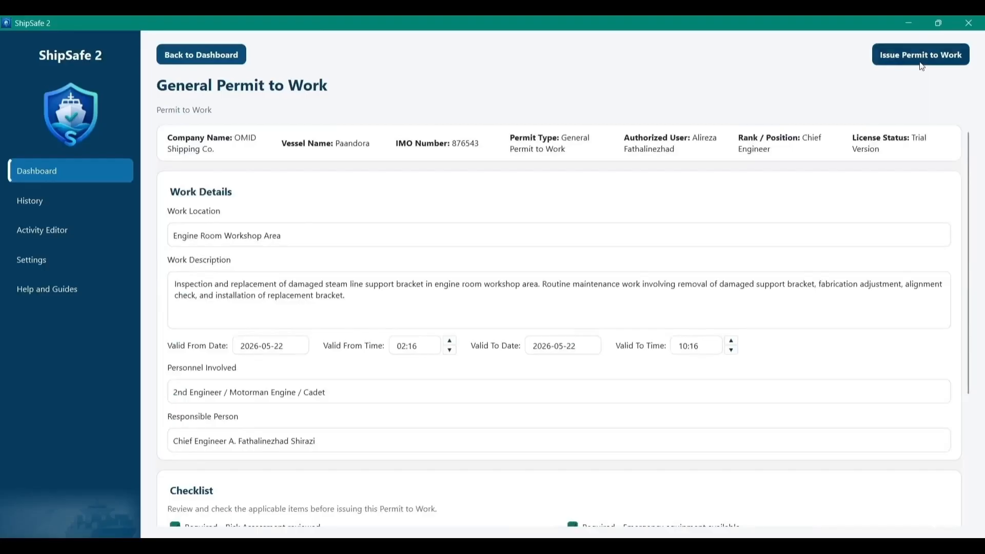
Step: Issue the General Permit to Work and open the generated document to review it
left_click(921, 61)
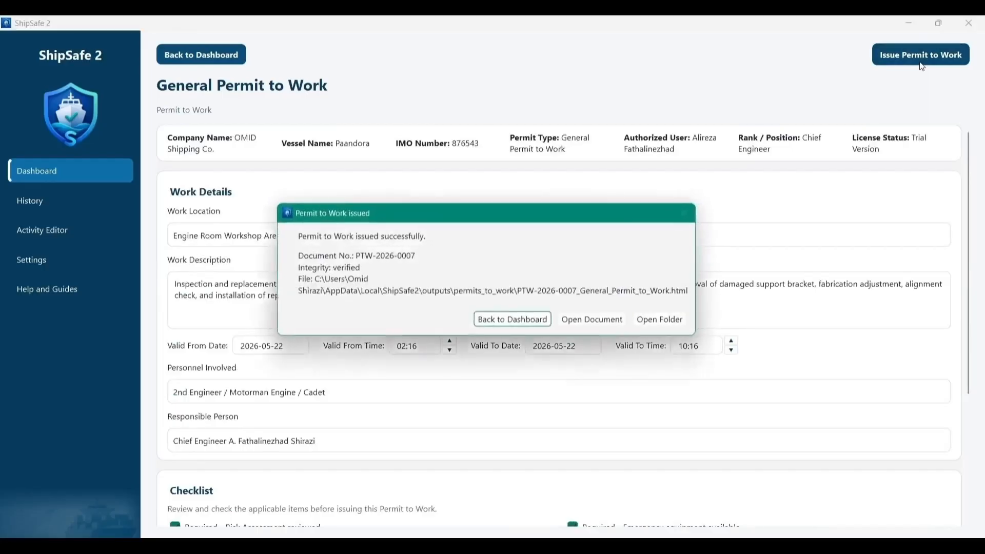
left_click(583, 324)
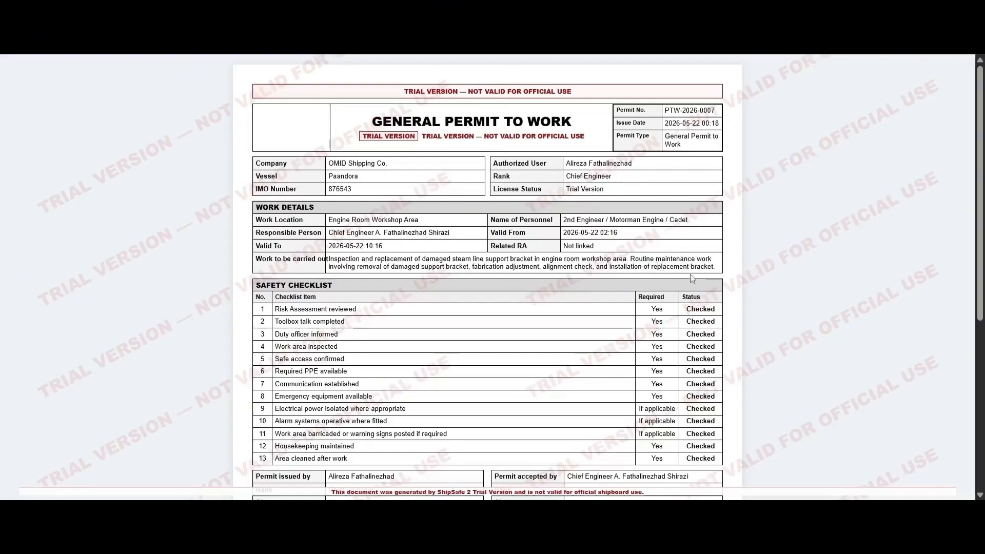
left_click_drag(982, 283, 960, 371)
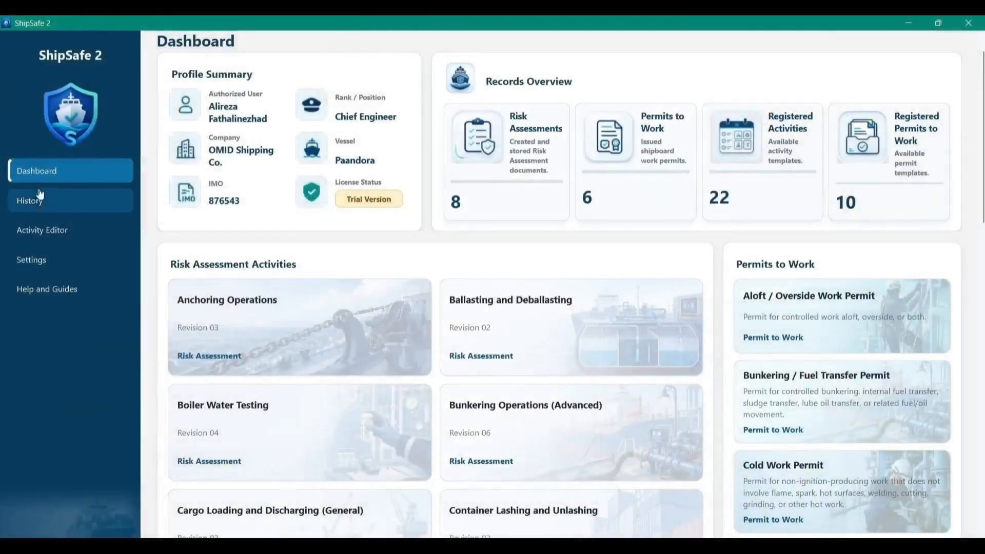
Step: Open the Activity Editor and browse the registered activity templates from Ballasting and Deballasting through Electrical Panel Maintenance
left_click(50, 237)
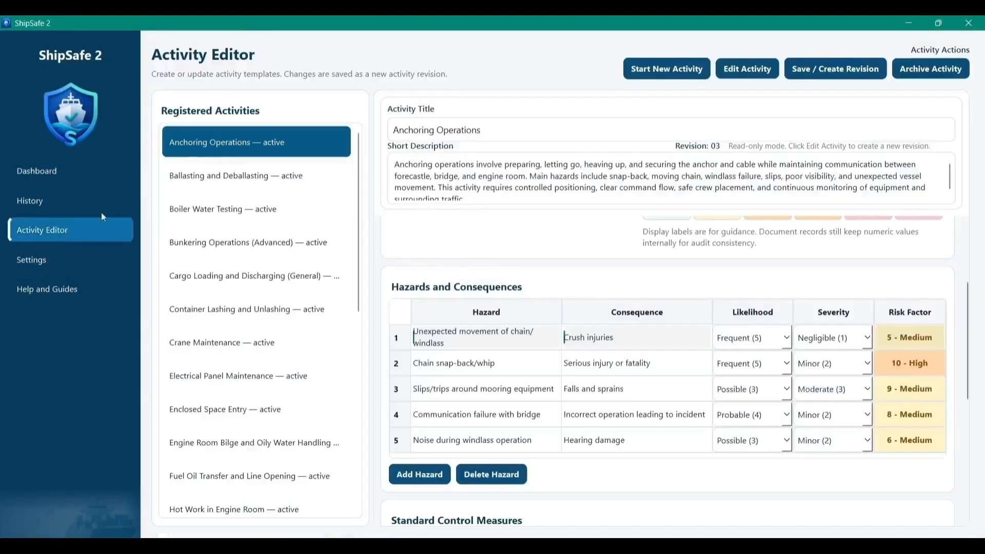
left_click(346, 169)
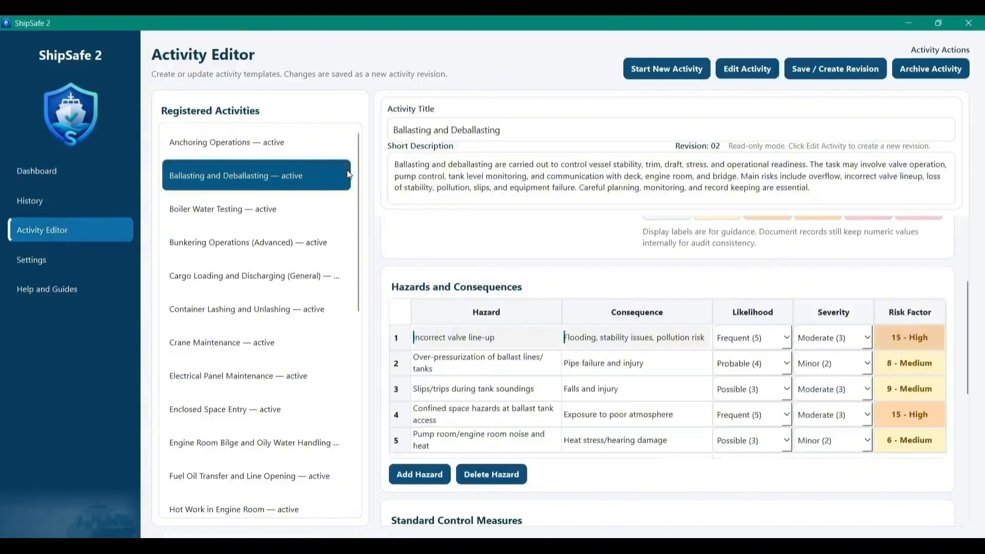
key("Down")
key("Down")
key("Down")
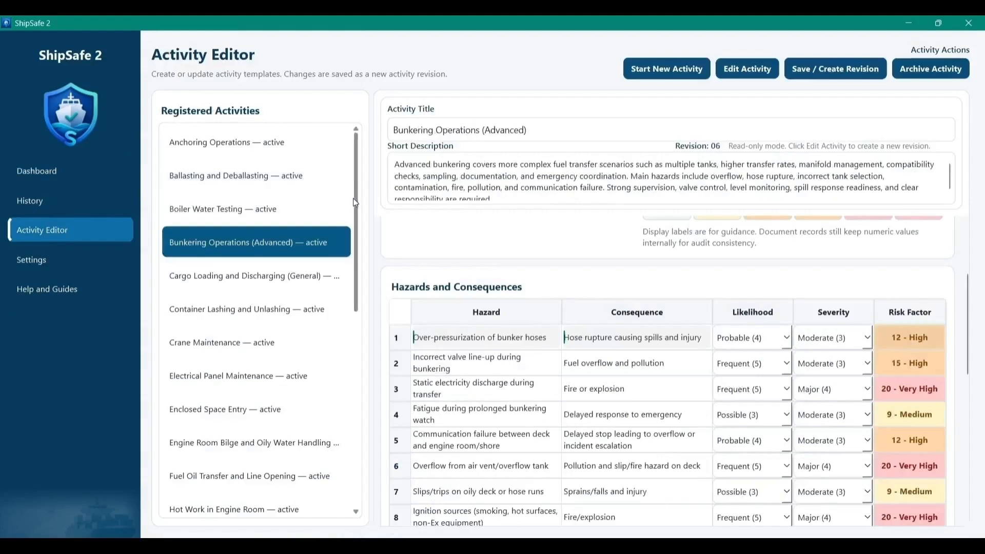
key("Down")
key("Down")
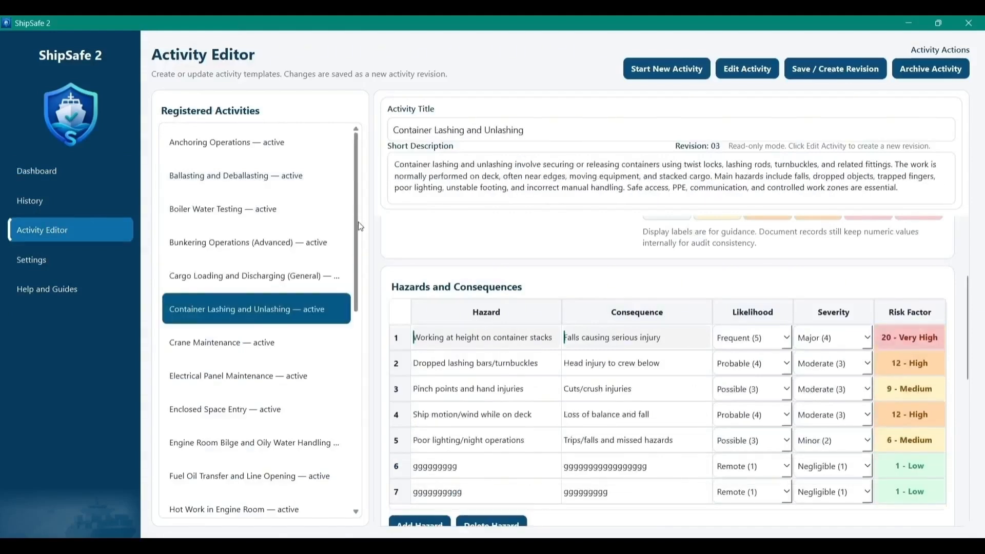
key("Down")
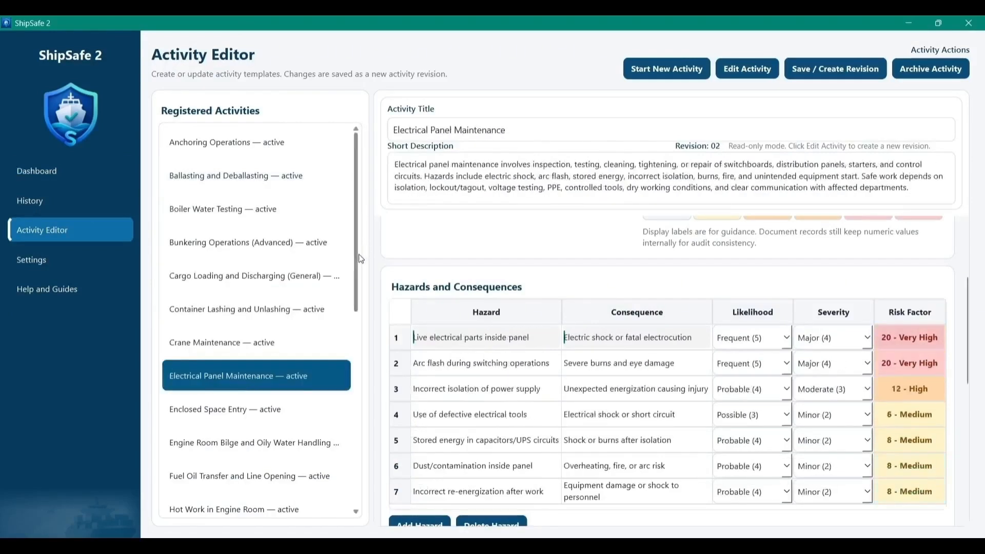
key("Down")
Step: Edit the Bunkering Operations (Advanced) template, setting the bunker hose over-pressurization hazard to severity Minor (2) and likelihood Possible (3)
left_click(224, 246)
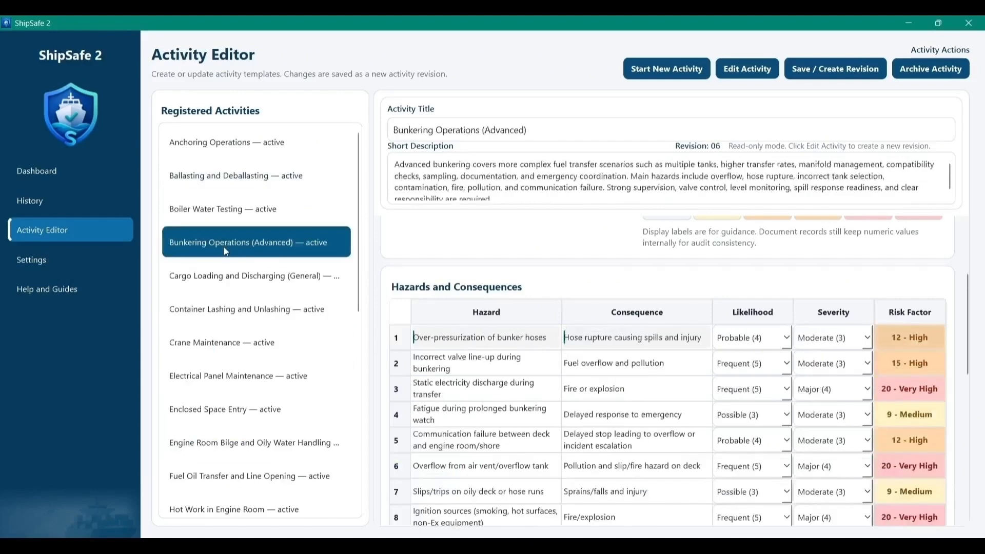
left_click(740, 77)
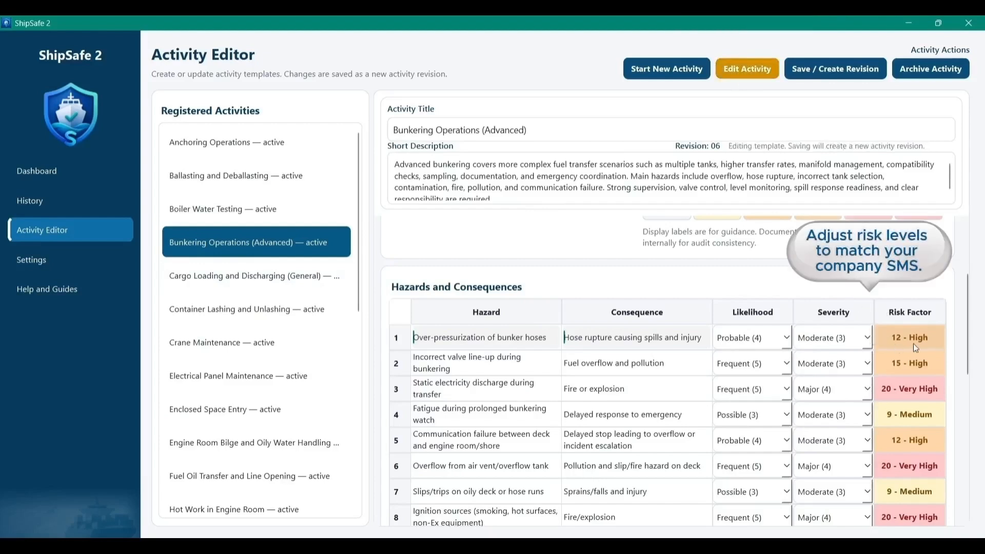
left_click(867, 339)
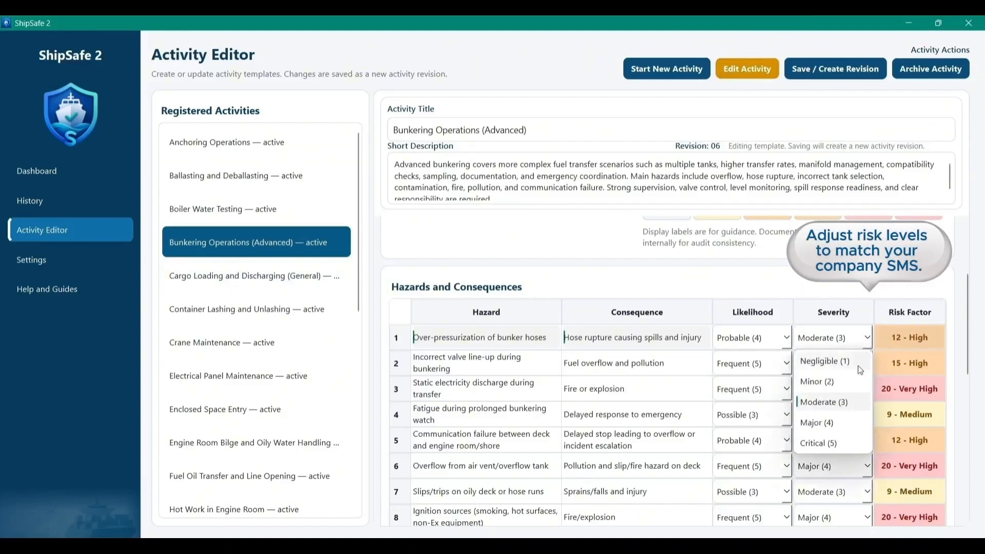
left_click(843, 380)
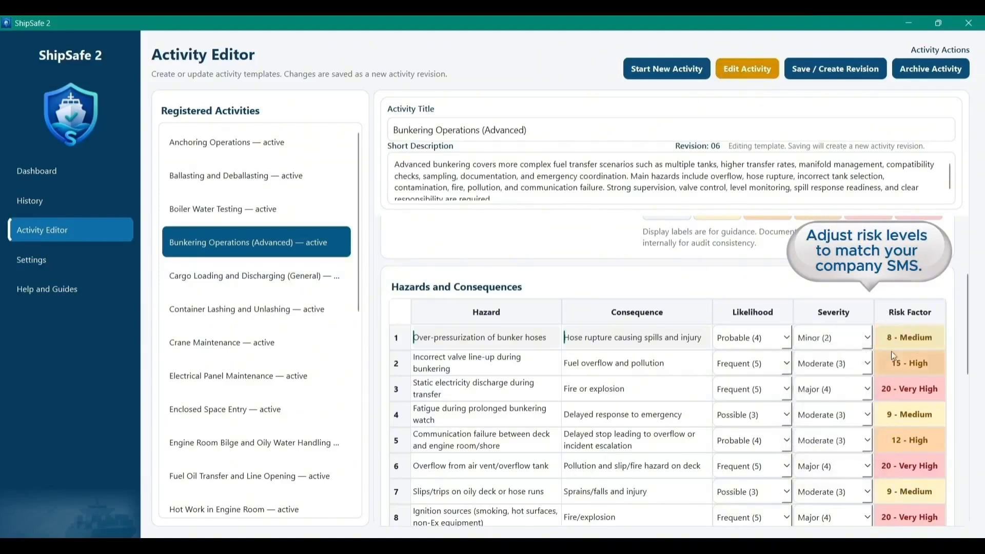
left_click(787, 339)
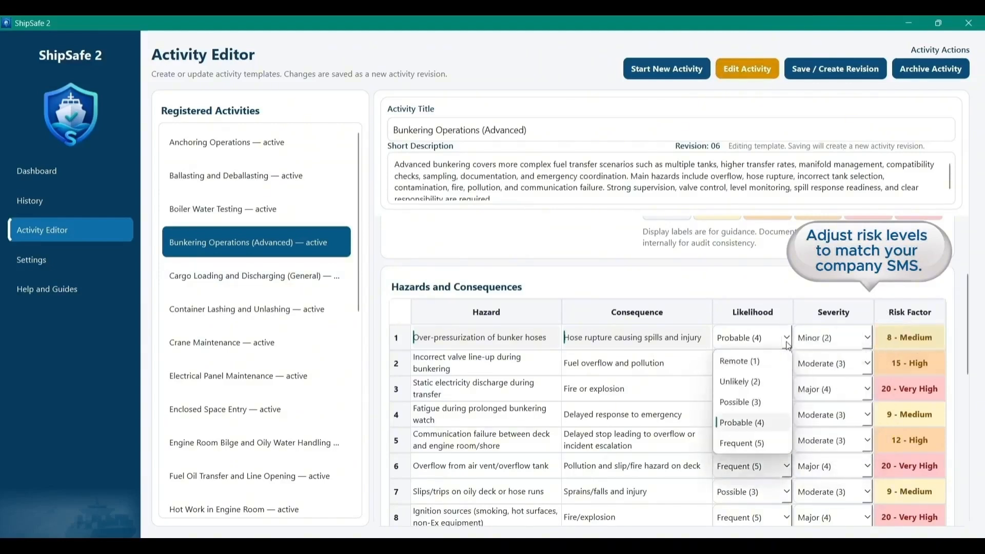
left_click(768, 402)
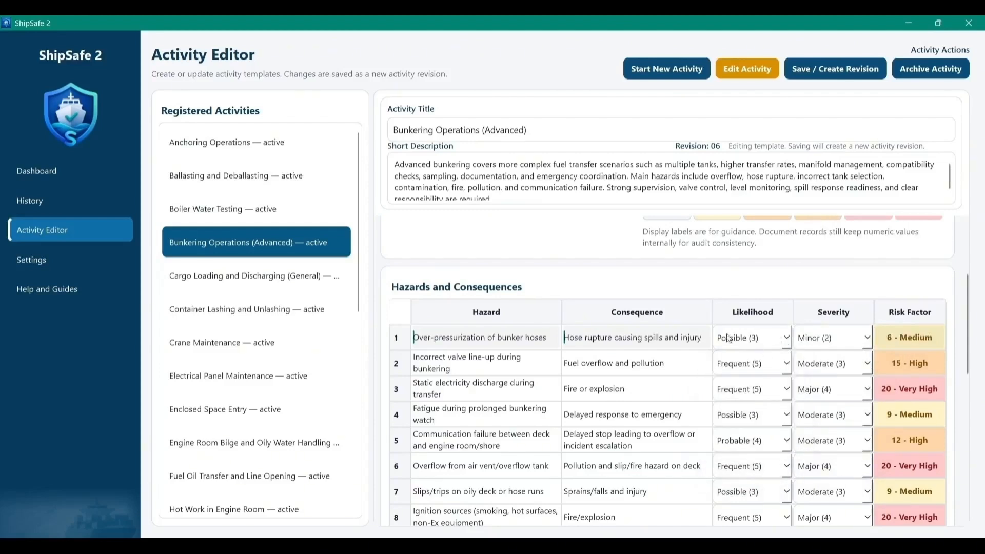
Step: Save the edited bunkering template as a new revision with the comment "Adjusted risk controls based on latest operational review"
left_click(827, 77)
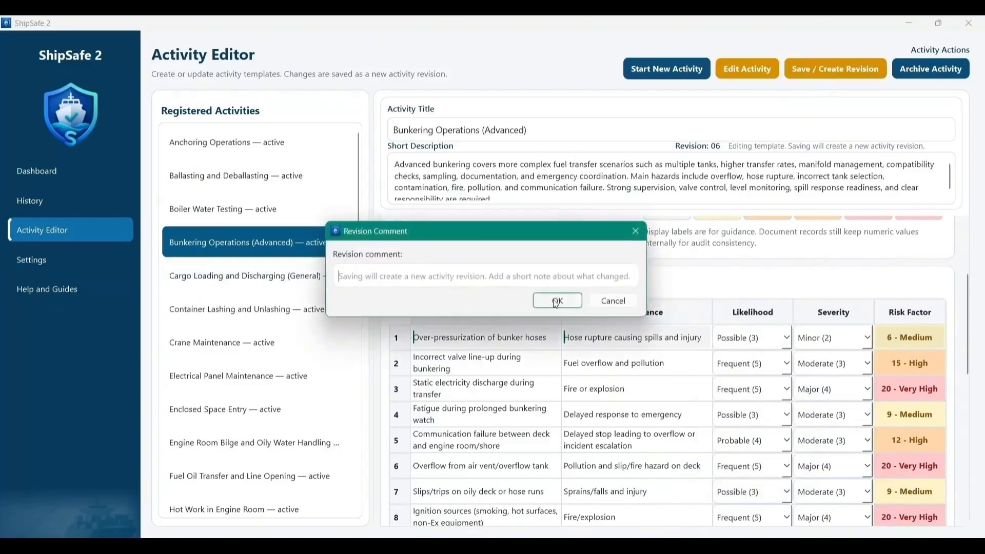
type("Adjusted risk controls")
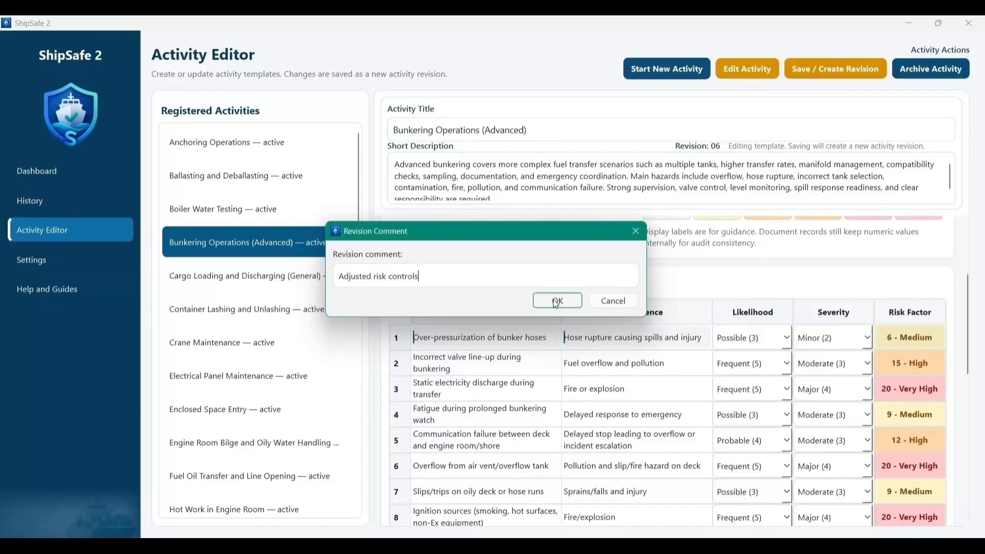
type(" based on latest operational review")
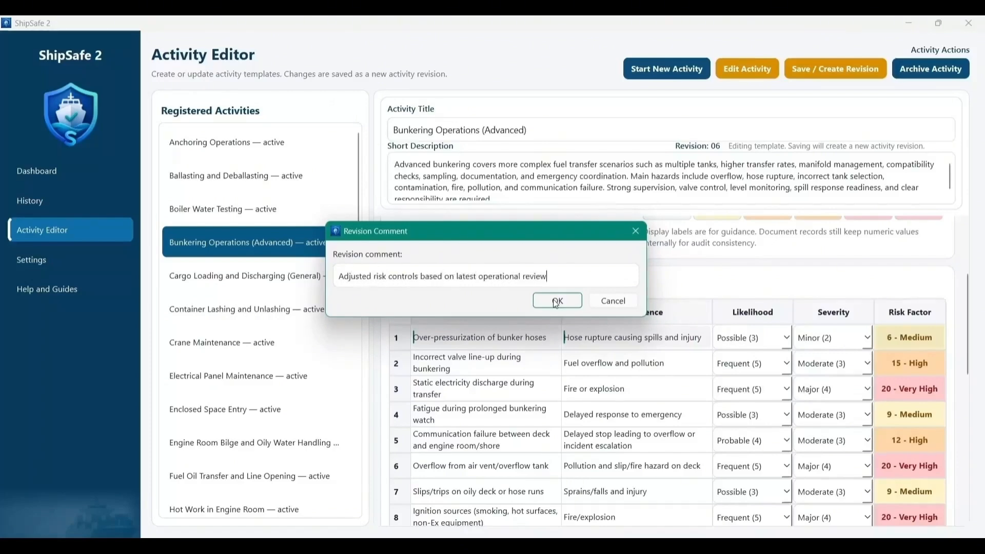
left_click(557, 300)
scroll(429, 436, "down", 2)
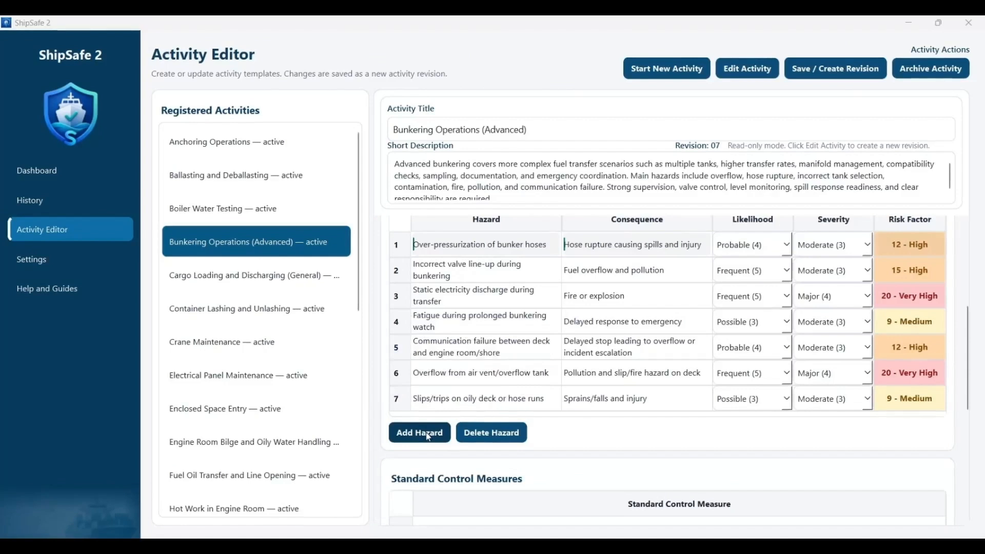
Step: Enable editing and add the hazard "Ignition sources (smoking, hot surfaces, non-Ex equipment)" with consequence "Fire/explosion" to the Bunkering Operations (Advanced) template
left_click(429, 436)
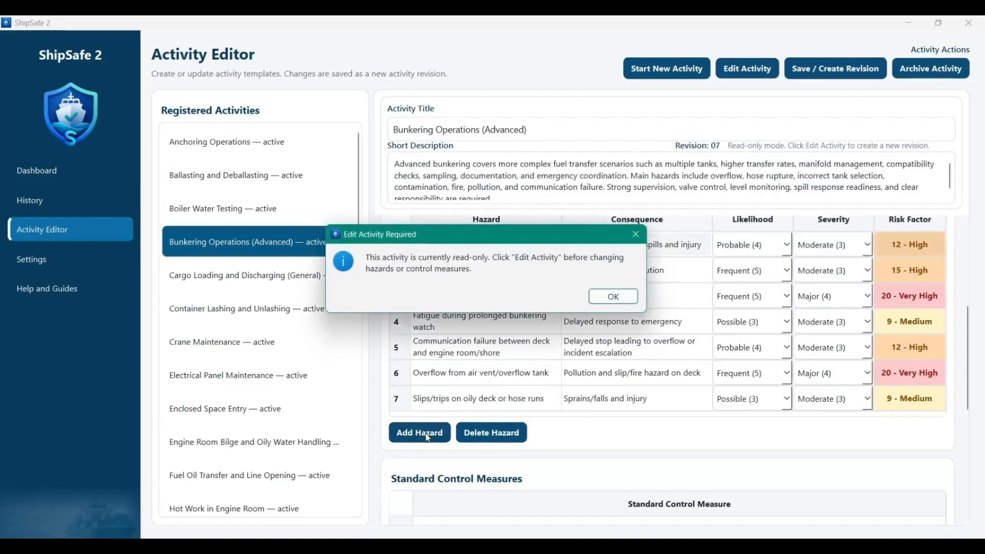
left_click(599, 298)
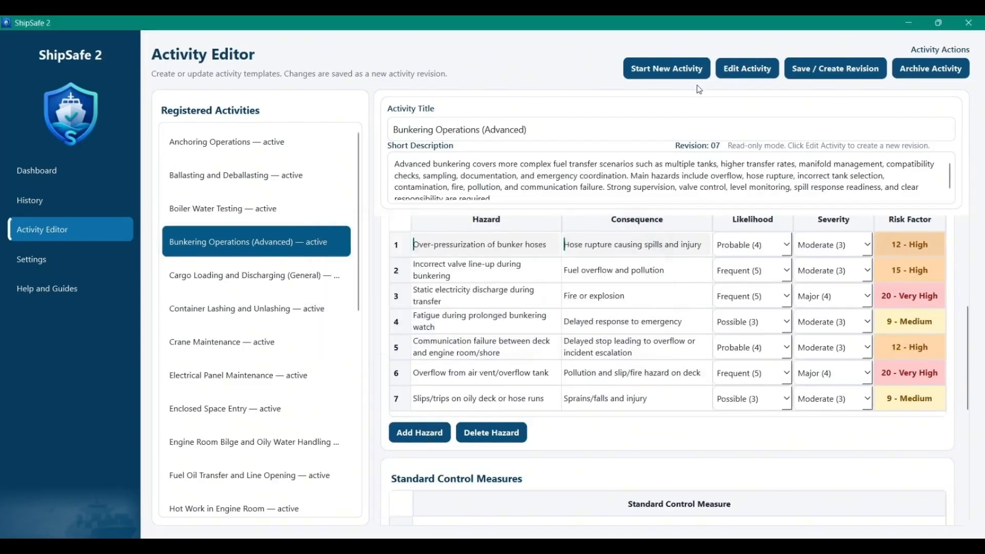
left_click(733, 75)
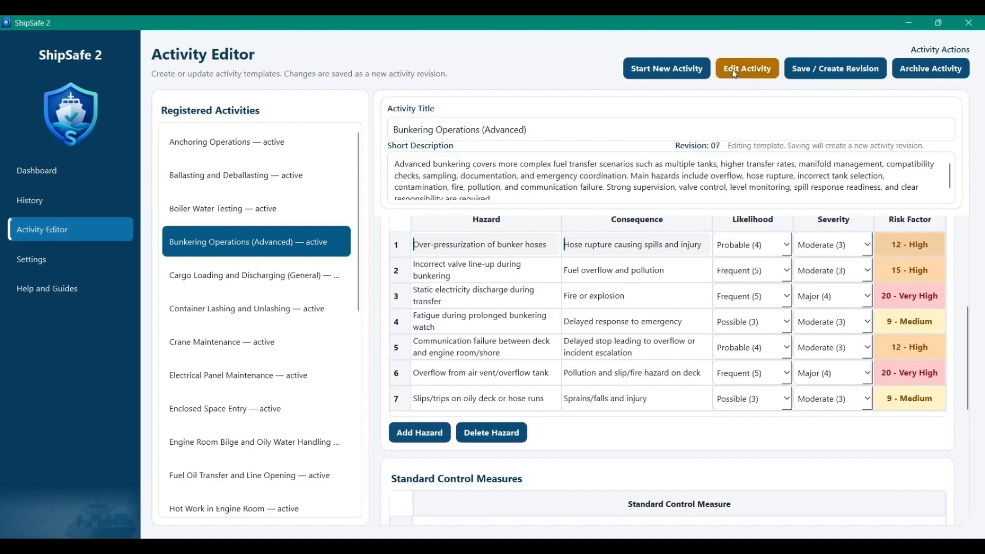
left_click(420, 434)
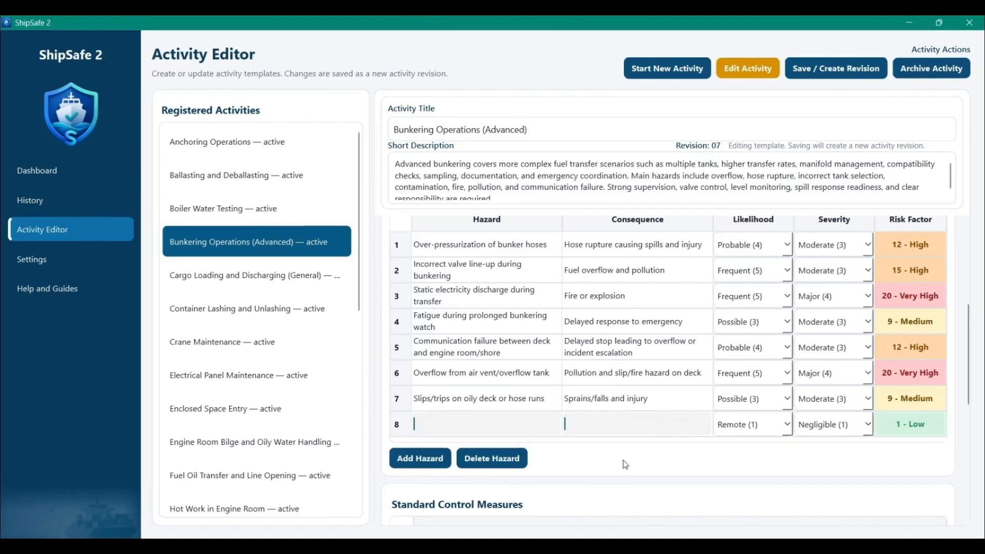
key("F2")
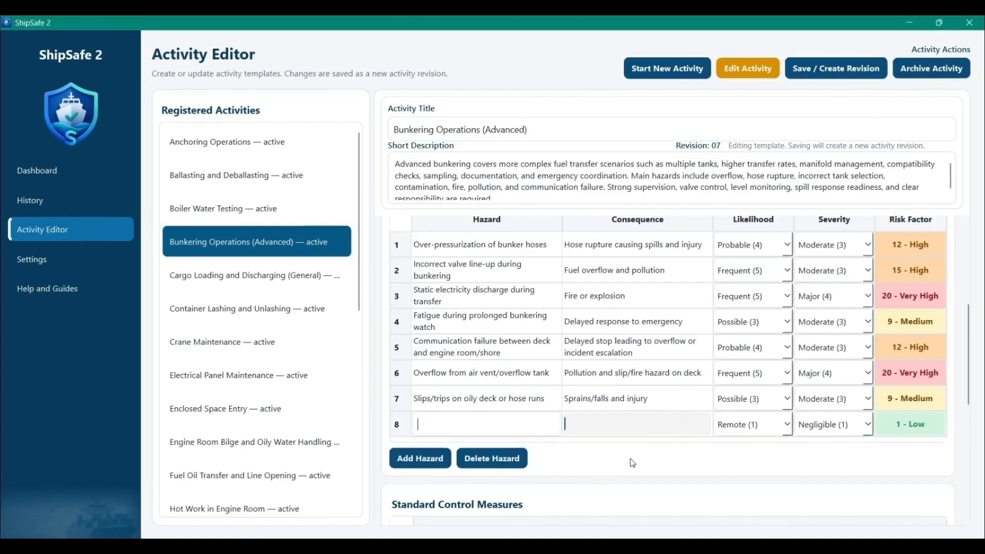
type("Ignition sources (smoking, h")
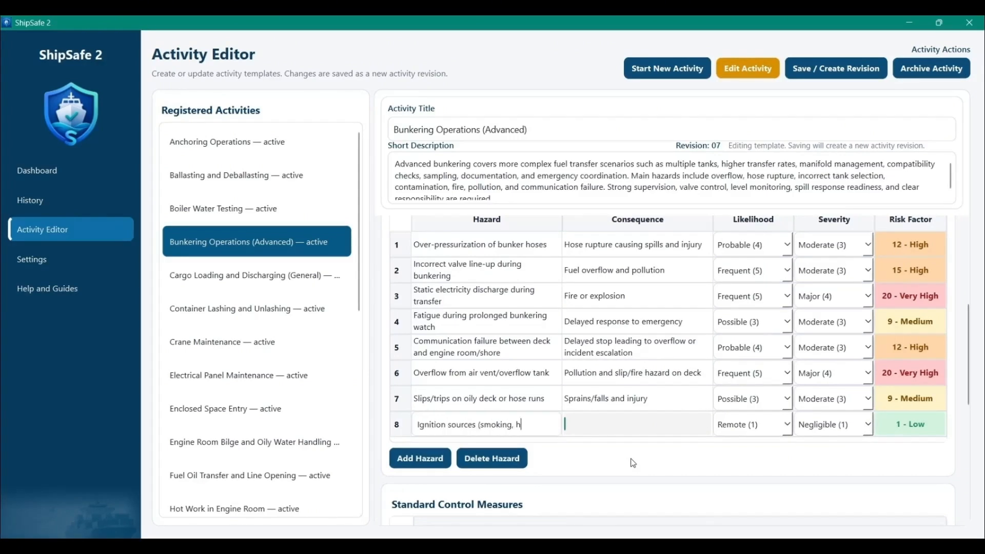
type("ot surfaces, non-Ex equipment")
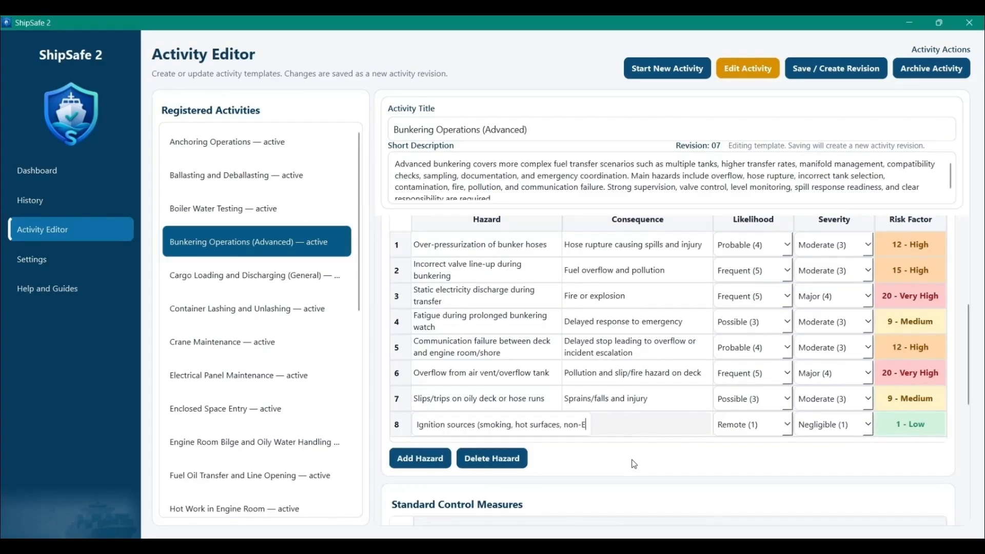
key("Tab")
type("Fire/explosio")
triple_click(630, 425)
left_click(607, 460)
Step: Set the new ignition-source hazard's likelihood to Possible (3) and choose its severity rating
left_click(787, 425)
left_click(753, 486)
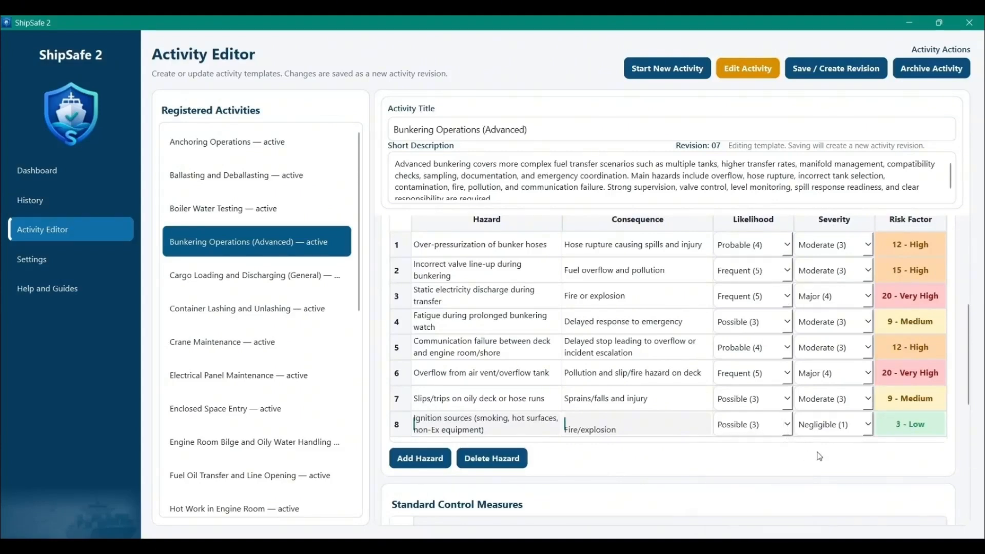
left_click(868, 424)
left_click(824, 508)
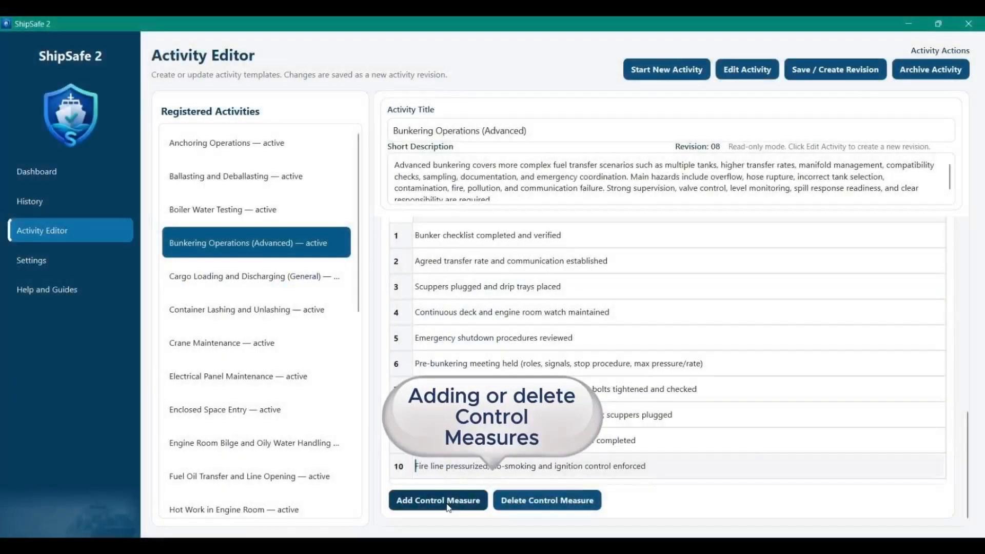
Step: Enable editing and add the standard control measure "Sounding/ullage monitoring at agreed intervals; topping-off procedure used" to the bunkering template
left_click(447, 505)
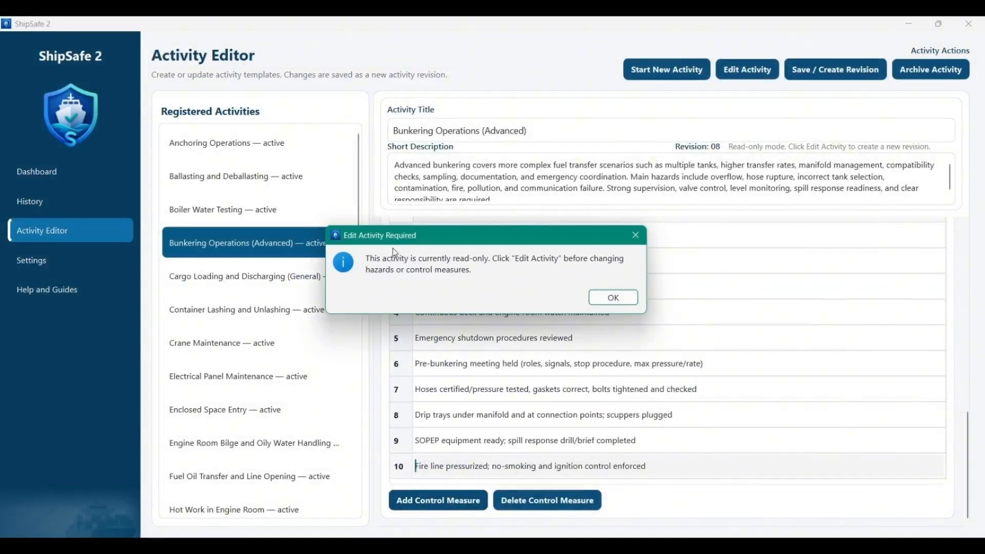
left_click(615, 303)
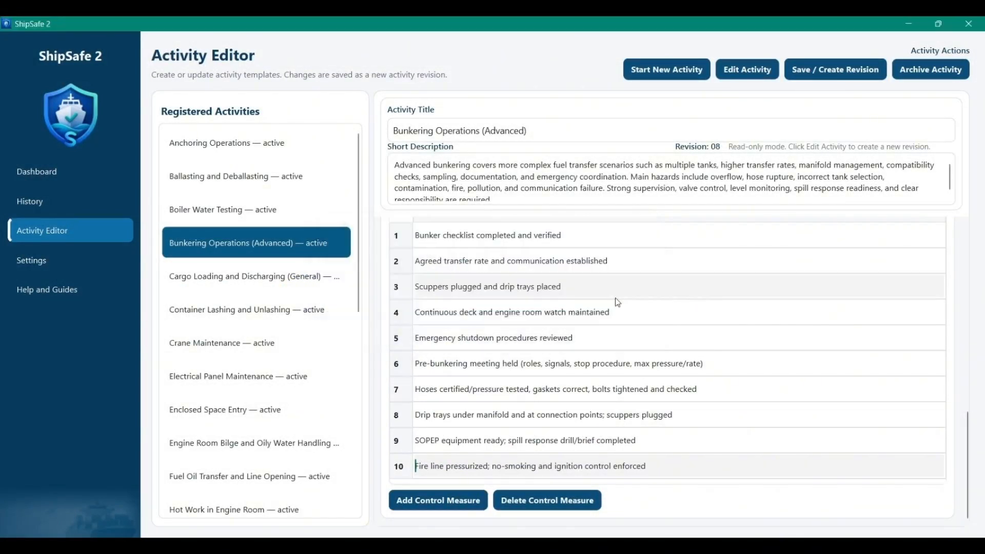
left_click(748, 72)
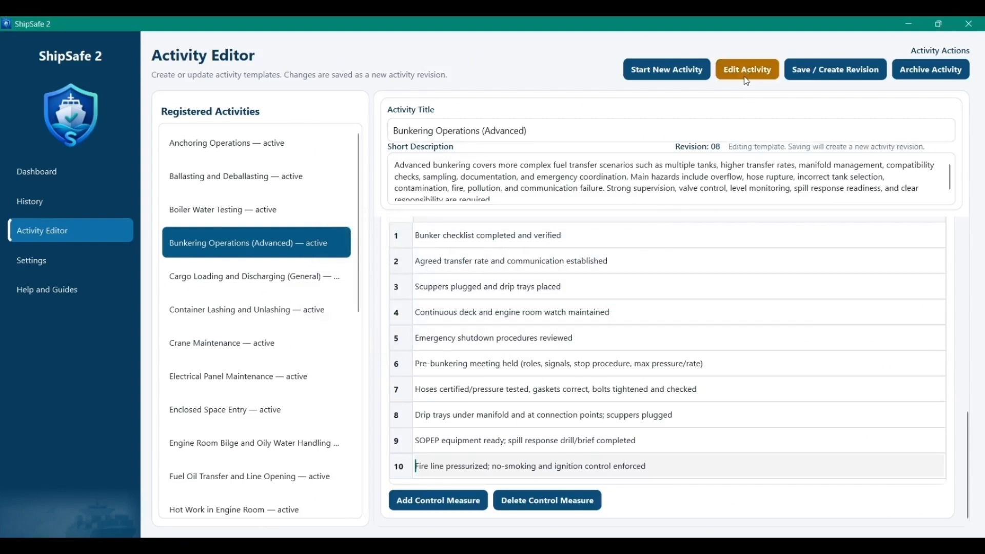
left_click(423, 497)
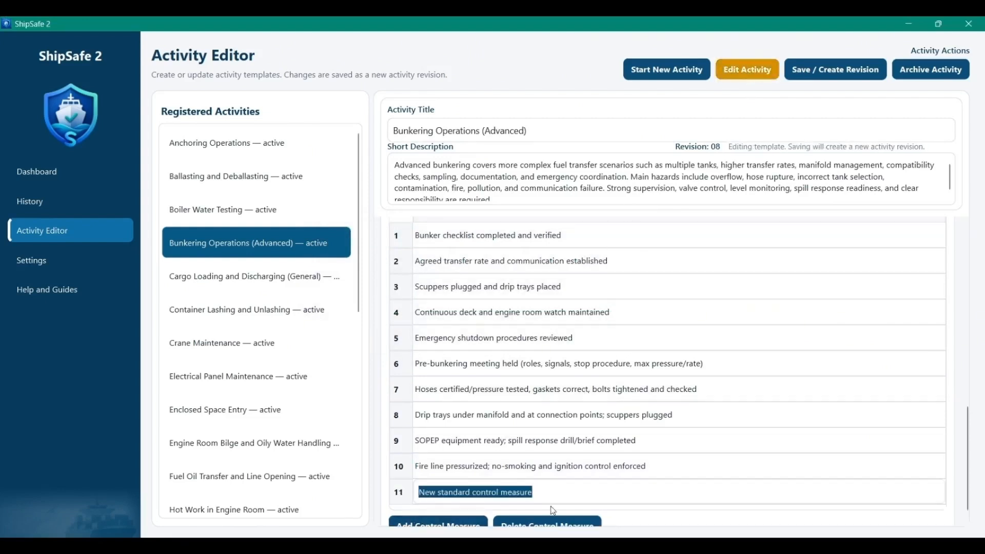
scroll(508, 478, "down", 1)
key("BackSpace")
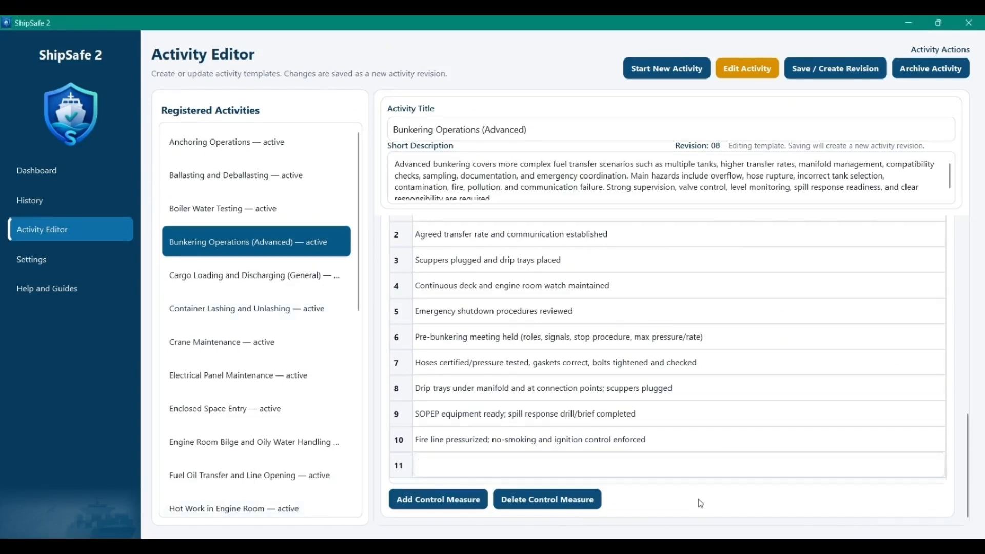
type("Sounding/ullage monitoring at a")
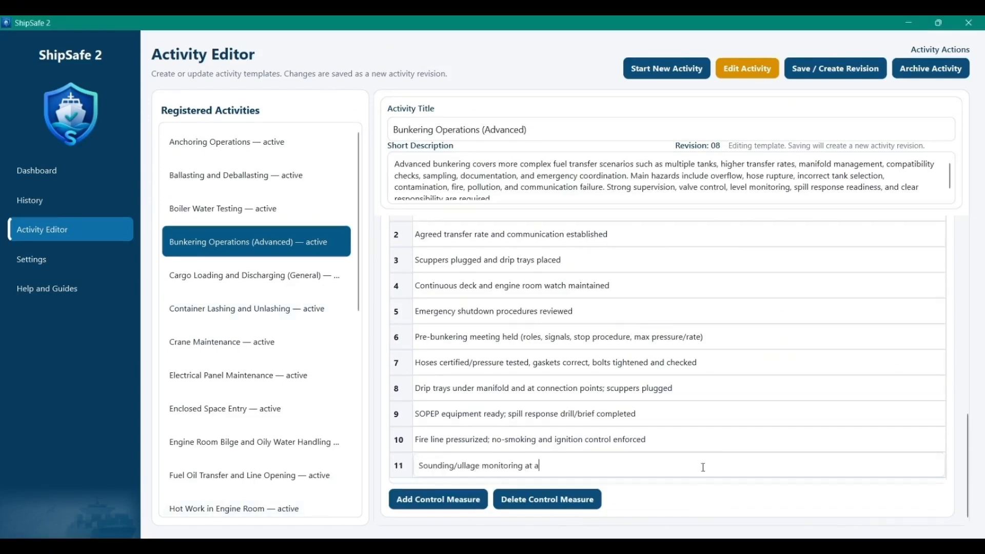
type("greed intervals; topping-off procedure used")
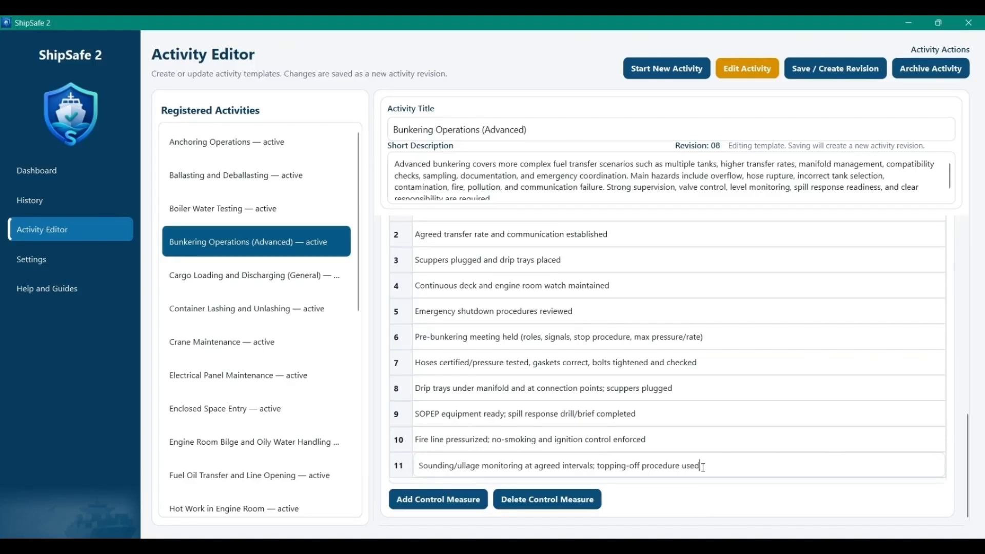
key("ctrl+a")
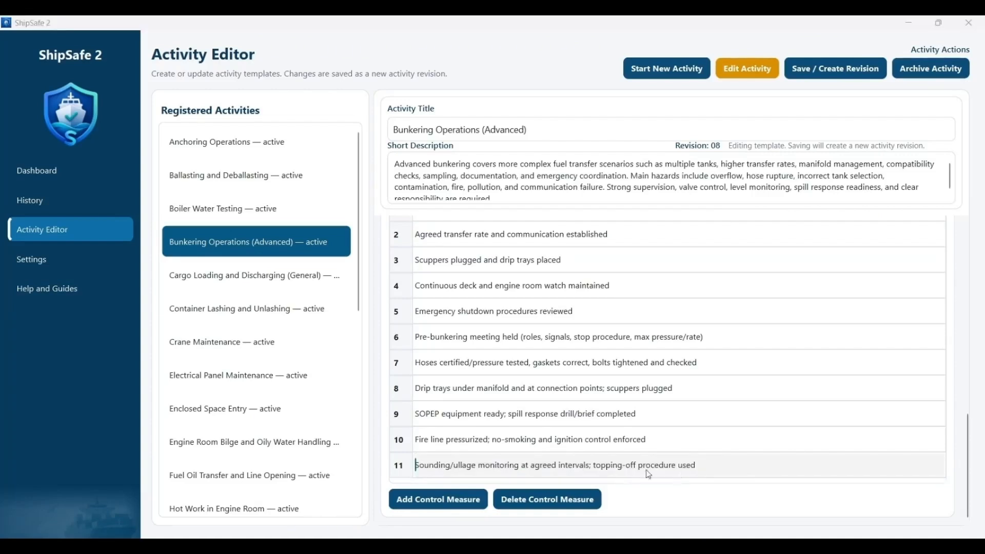
Step: Save the template as a new revision with the comment "Reviewed and updated operational controls following safety assessment"
left_click(830, 72)
type("Reviewed and updated operational controls following safety assessment.")
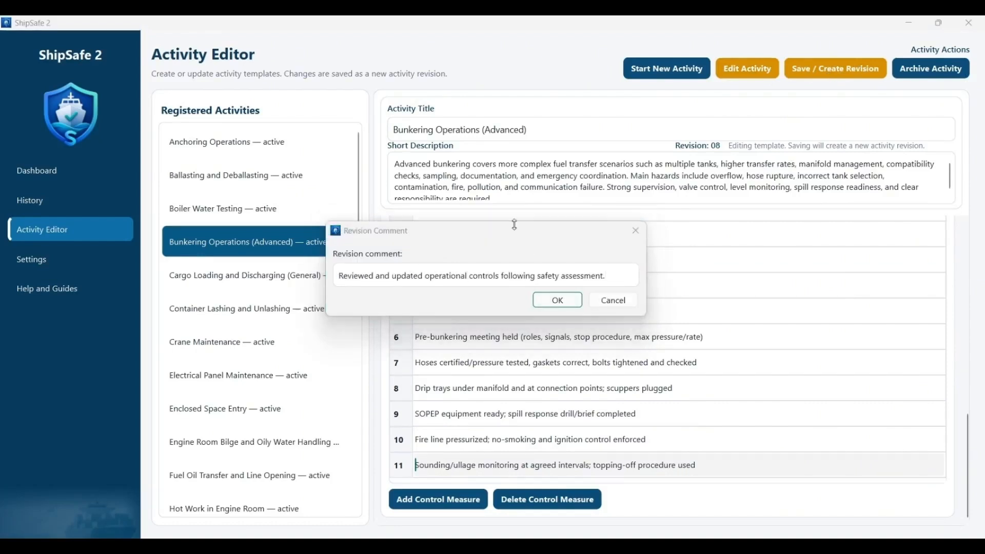
left_click(556, 306)
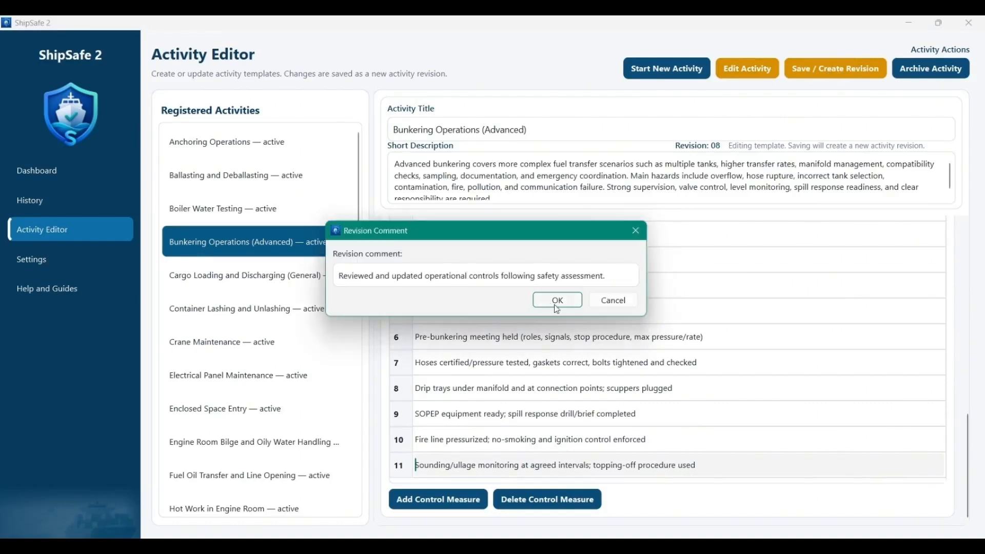
left_click(557, 305)
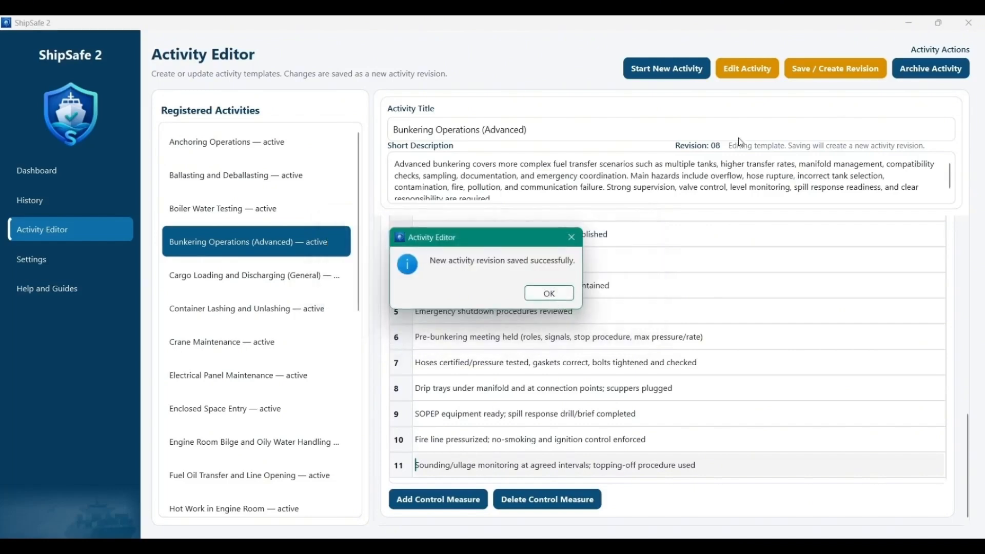
left_click(547, 293)
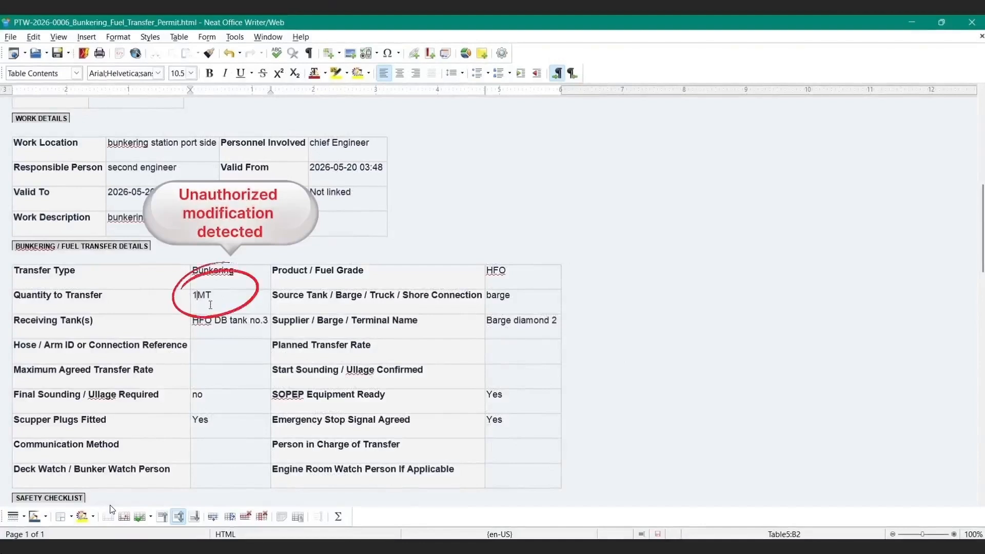
Step: In Neat Office Writer, alter the Quantity to Transfer in the issued Bunkering / Fuel Transfer Permit to 100 MT
type("00")
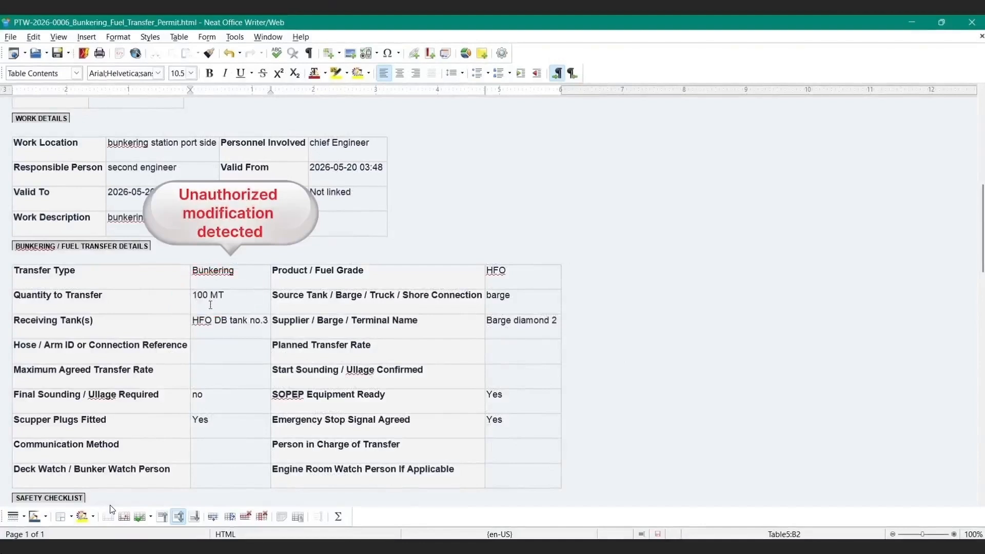
key("BackSpace")
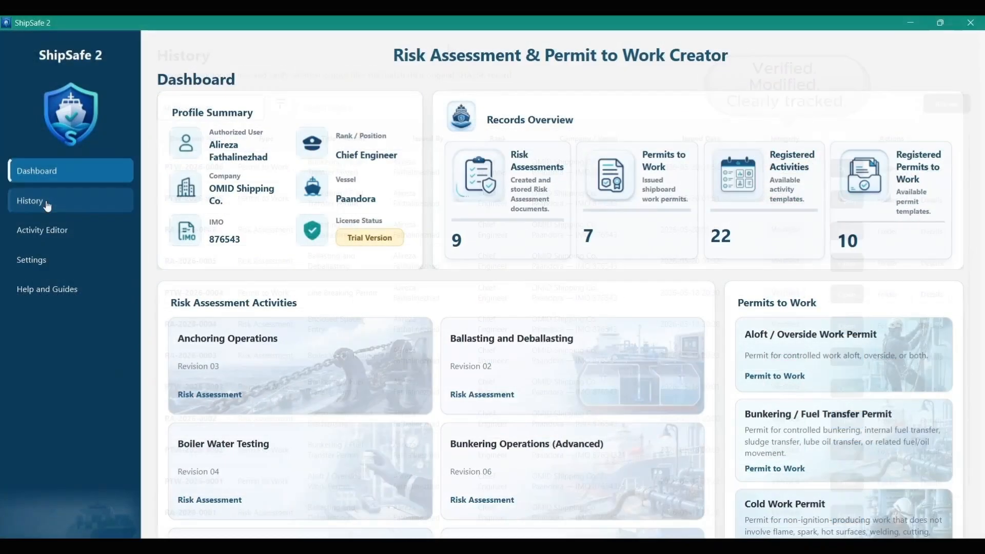
Step: Open the issued-document History in ShipSafe 2 and filter it by All Documents, Risk Assessments and further document categories
left_click(46, 204)
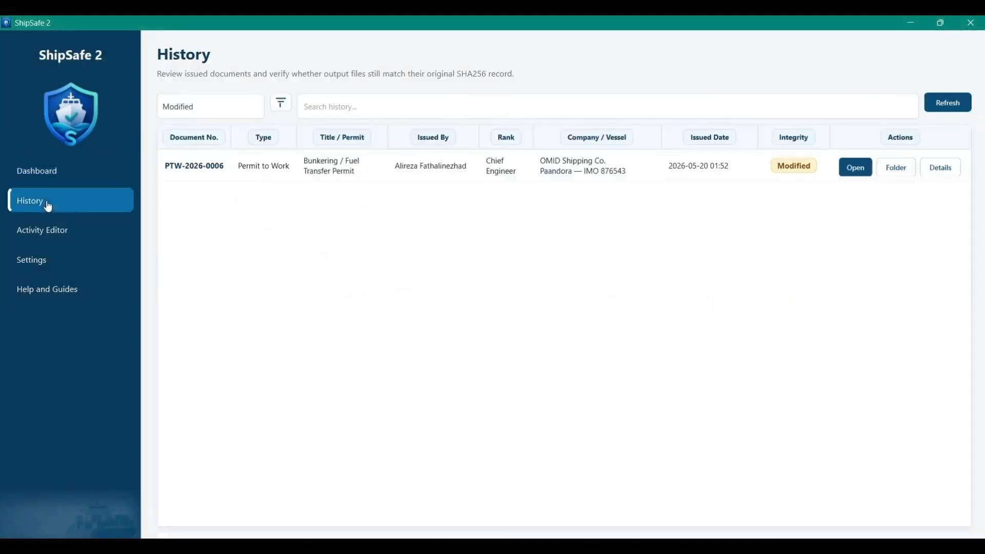
left_click(225, 106)
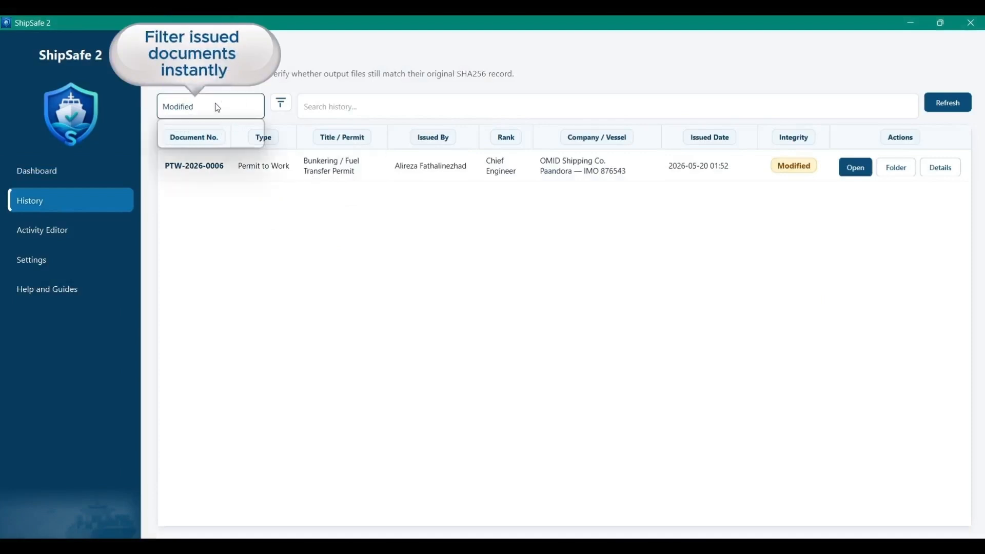
left_click(196, 134)
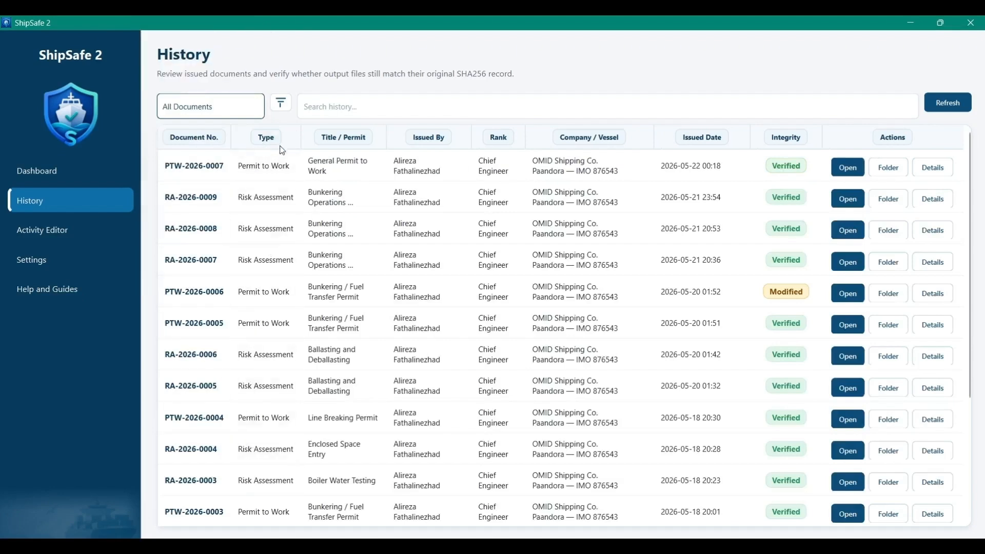
left_click(248, 117)
left_click(219, 147)
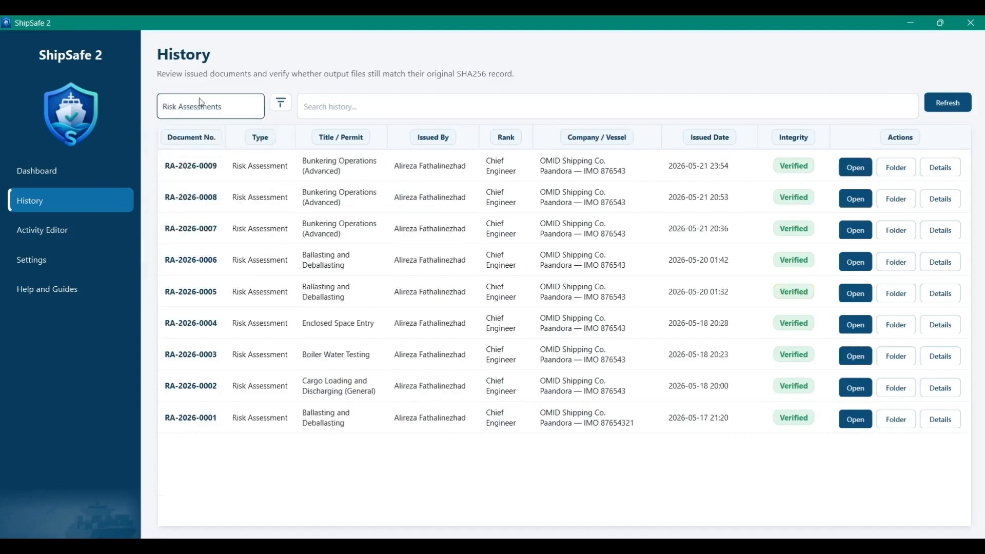
left_click(244, 117)
left_click(224, 166)
left_click(229, 109)
left_click(184, 208)
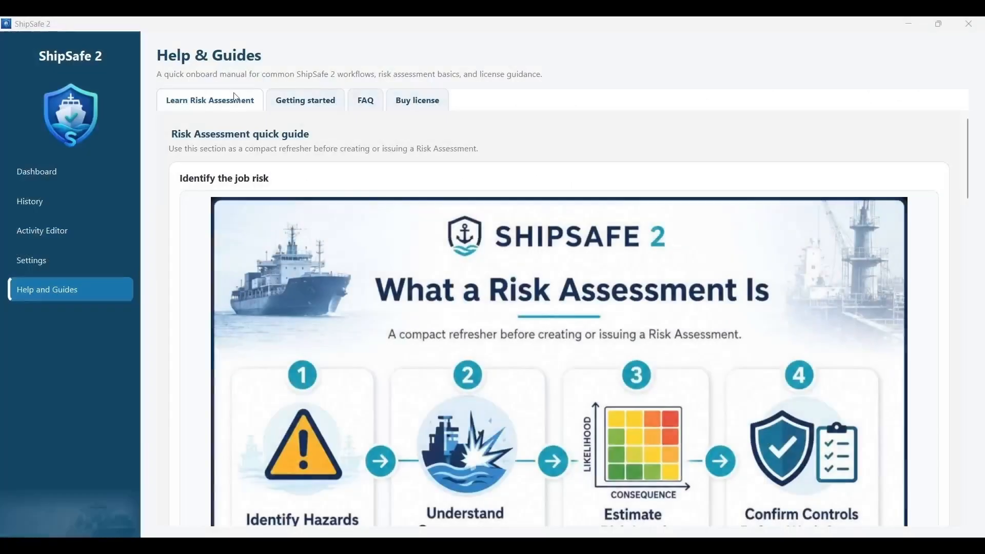
Step: Examine the Help & Guides sections Learn Risk Assessment, Getting started, FAQ and Buy license, reading through the risk assessment guide and getting-started workflow
left_click(197, 102)
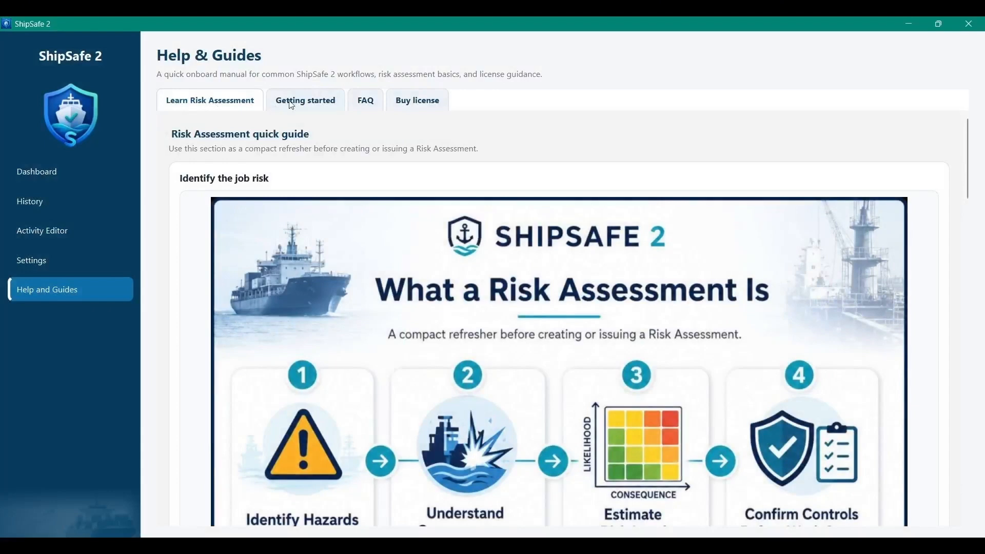
left_click(308, 102)
left_click(370, 105)
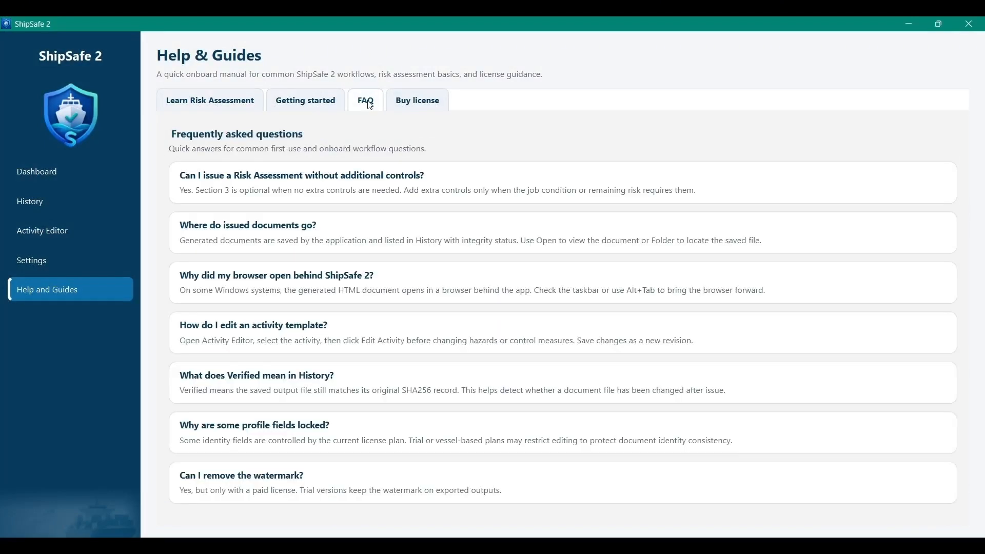
left_click(406, 105)
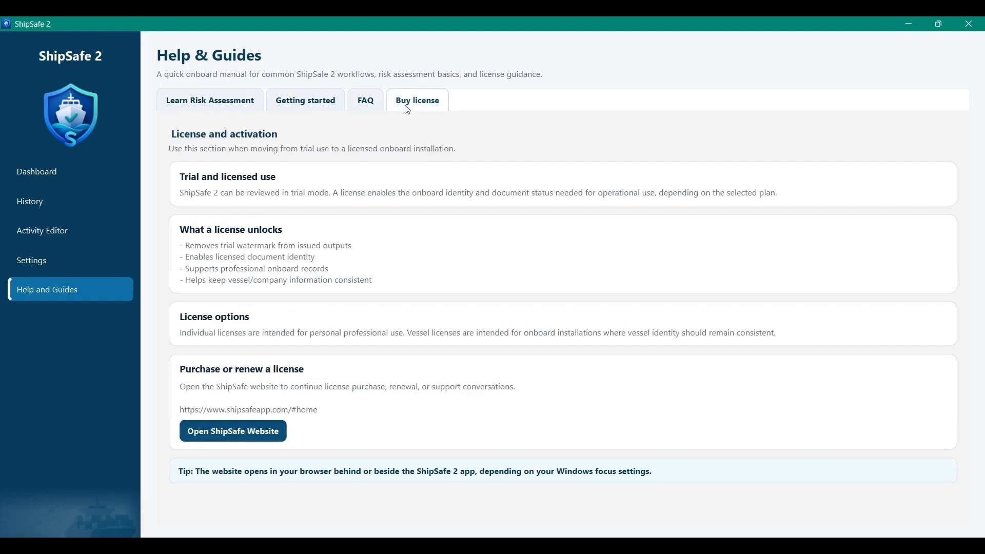
left_click(174, 106)
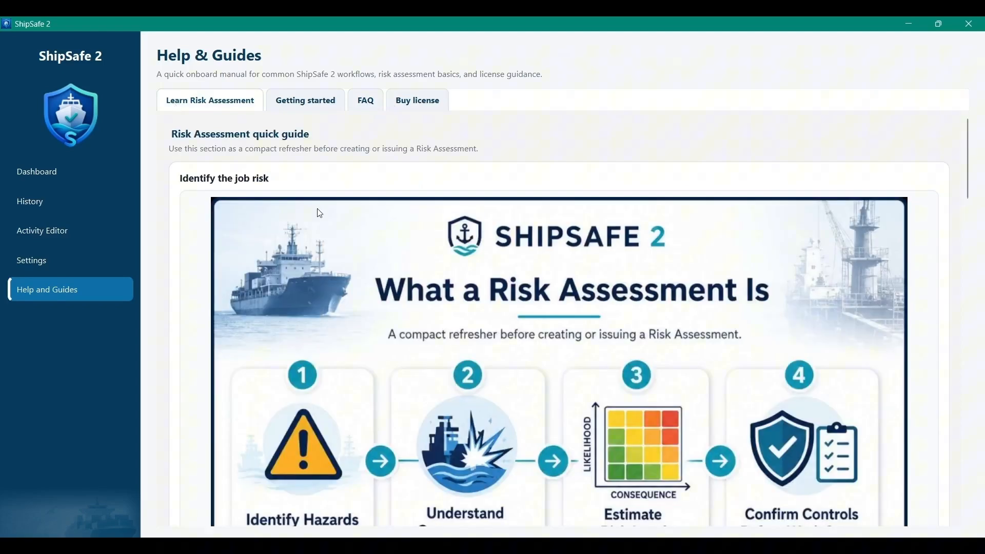
left_click_drag(969, 148, 968, 441)
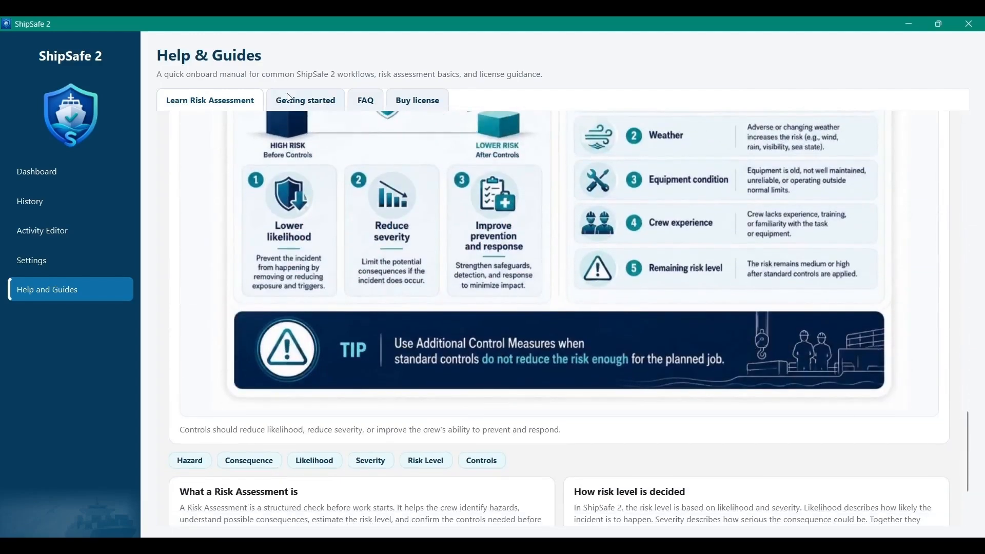
left_click(316, 99)
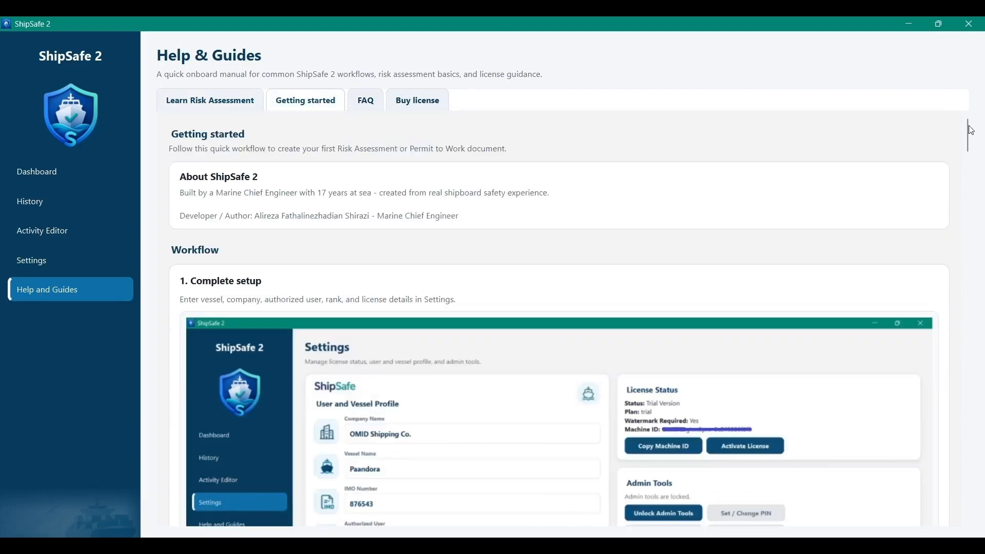
left_click_drag(968, 144, 969, 342)
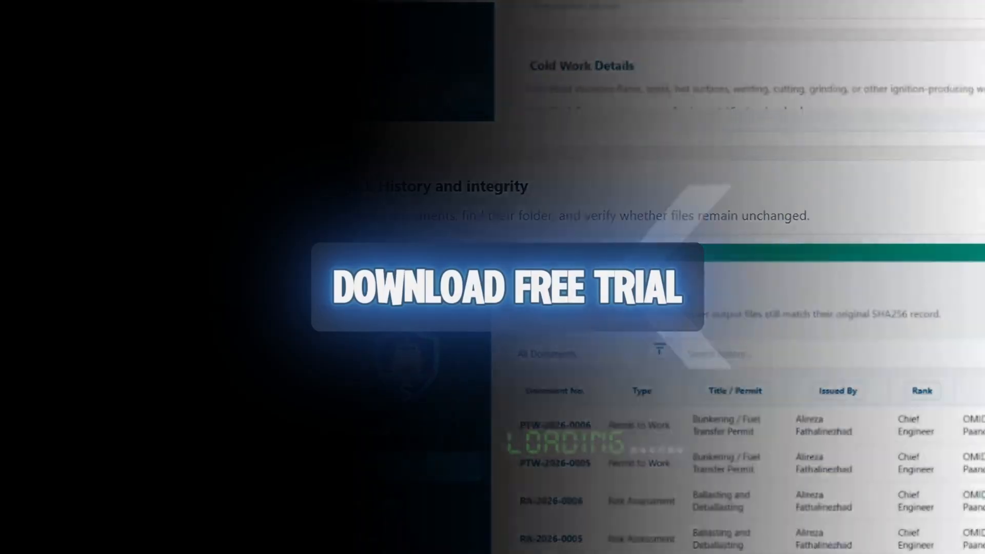